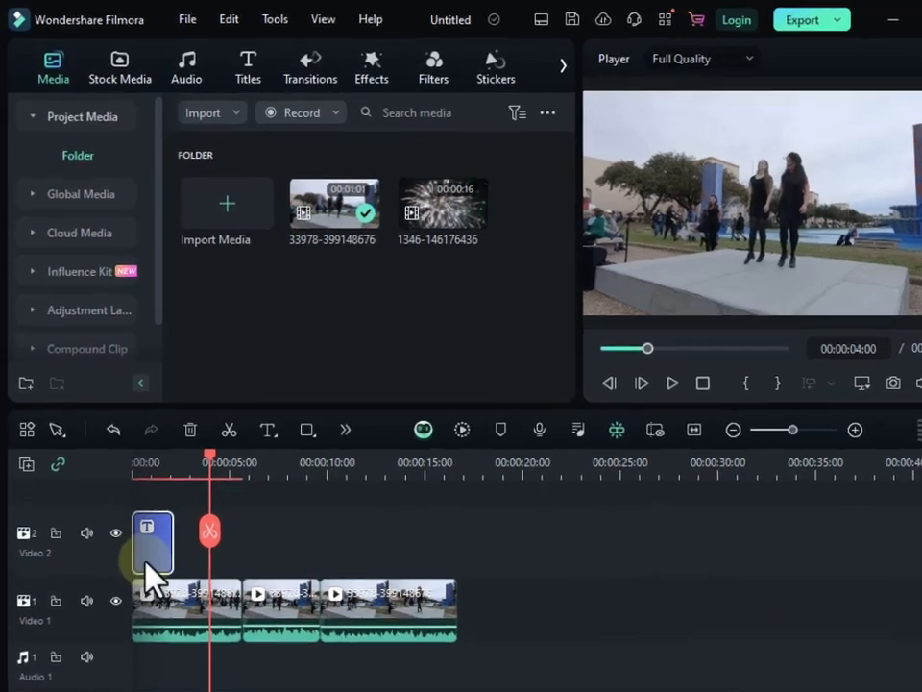
Step: Delete the existing text clip at the start of the Video 2 track
left_click(138, 519)
left_click(198, 448)
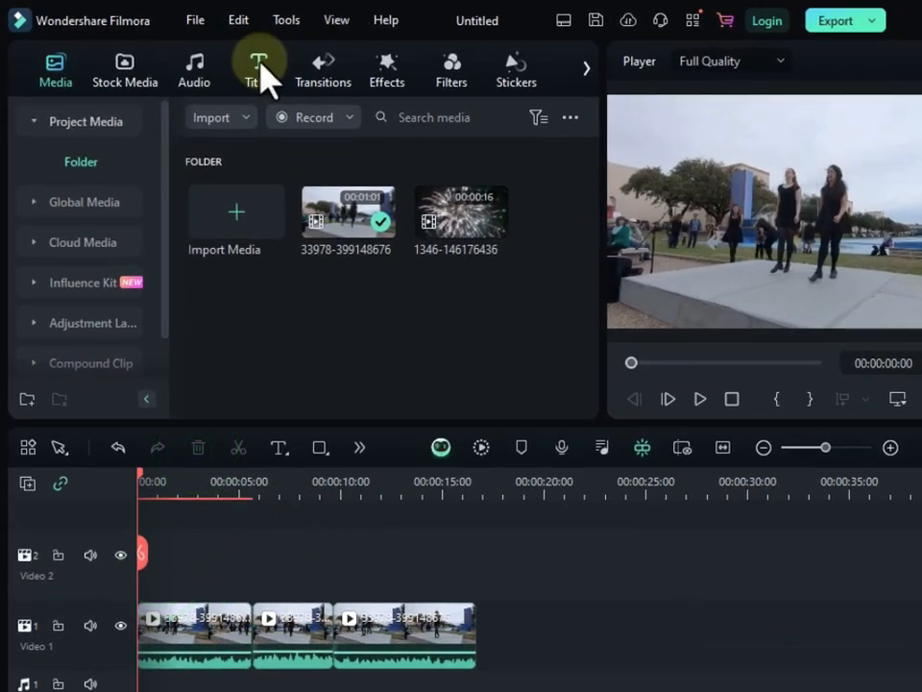
Step: Open the titles library and look through the Title Templates categories, including Lower Thirds, Festival and Message
left_click(259, 92)
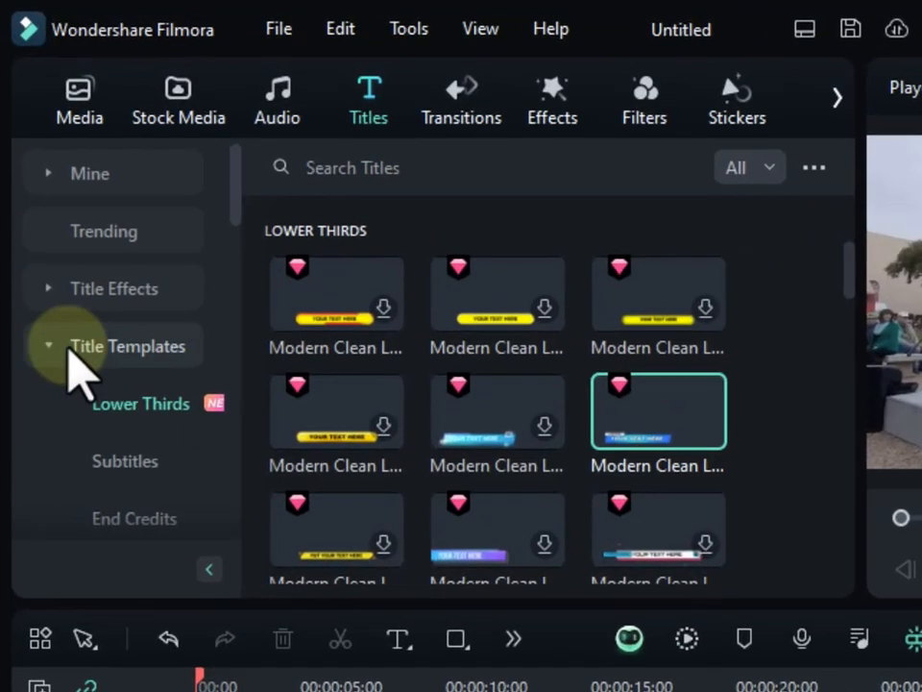
left_click(47, 244)
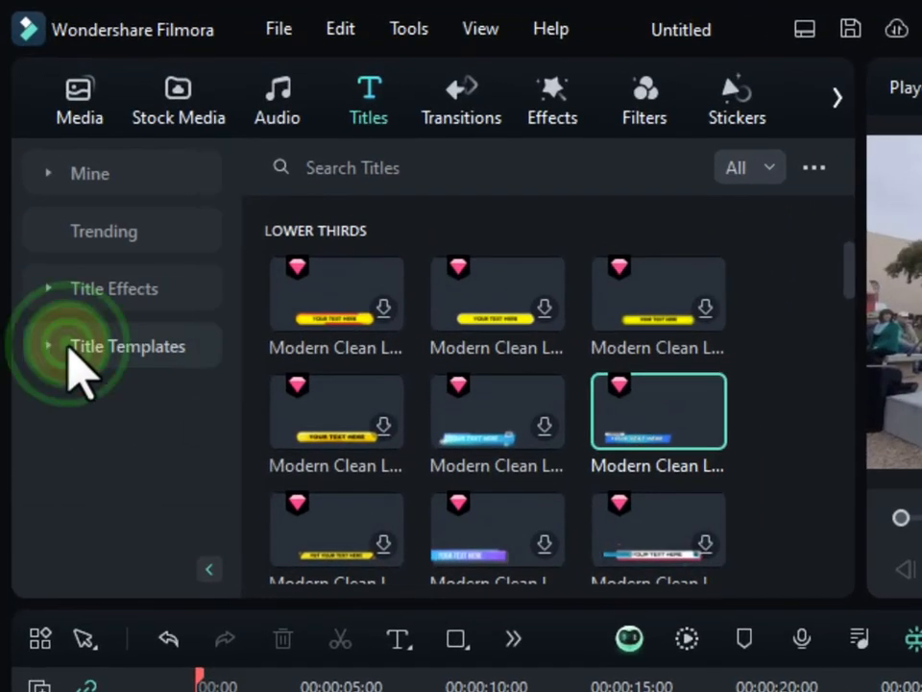
left_click(48, 346)
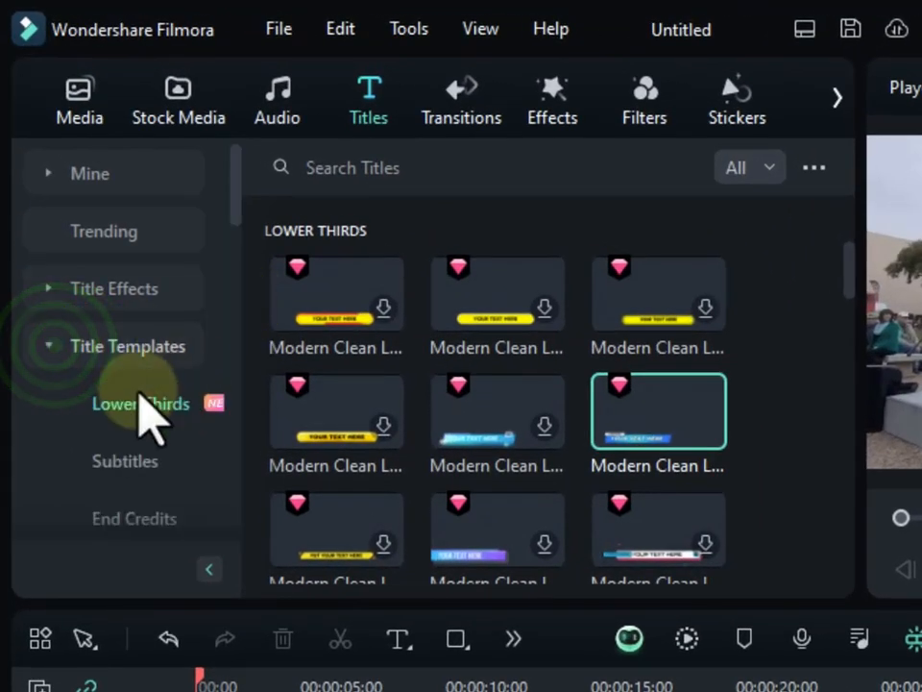
scroll(154, 433, "down", 3)
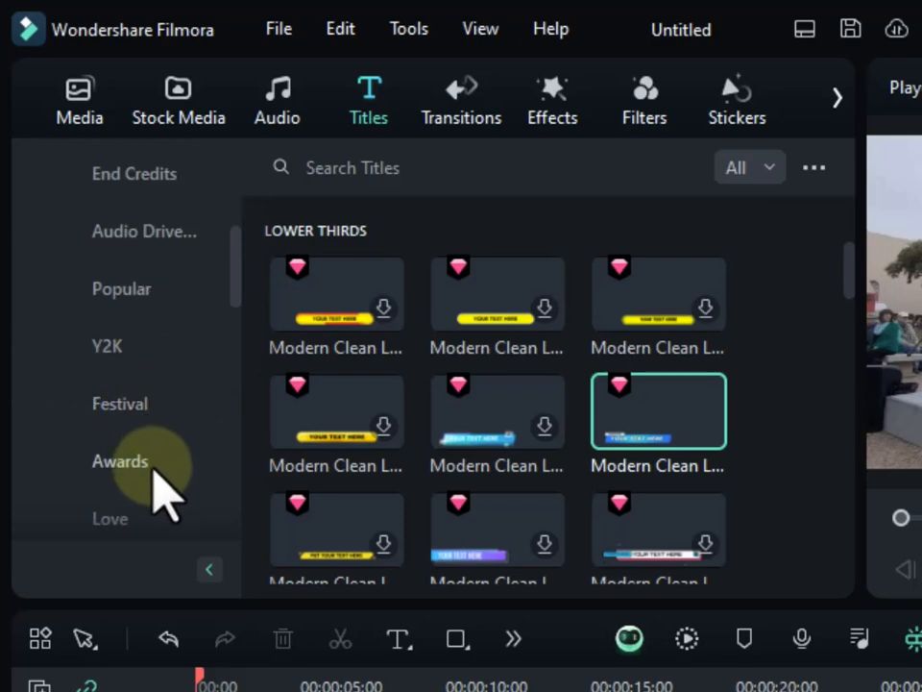
scroll(155, 432, "up", 3)
scroll(146, 418, "down", 6)
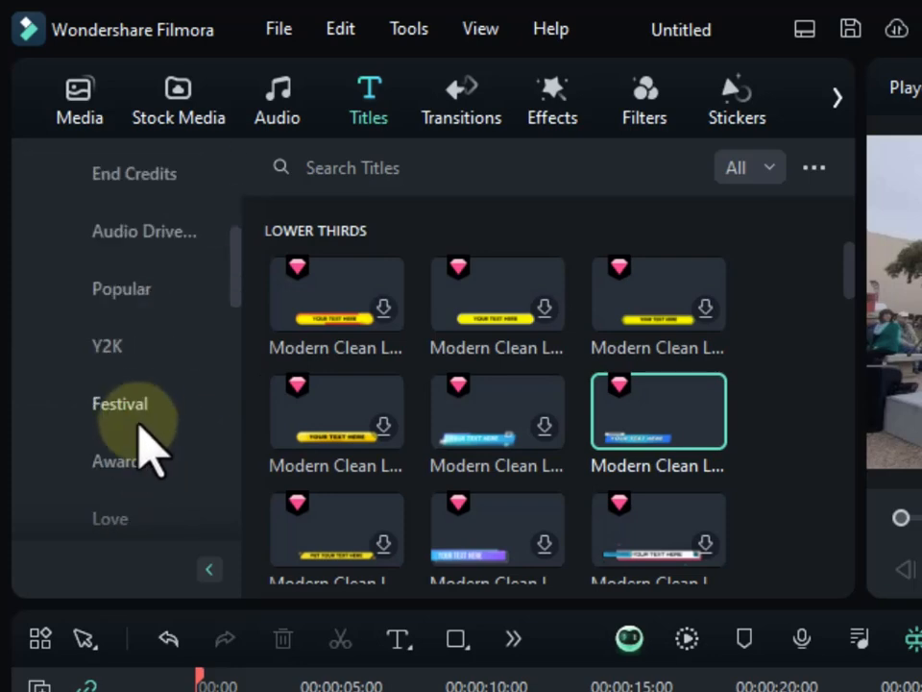
scroll(158, 466, "down", 3)
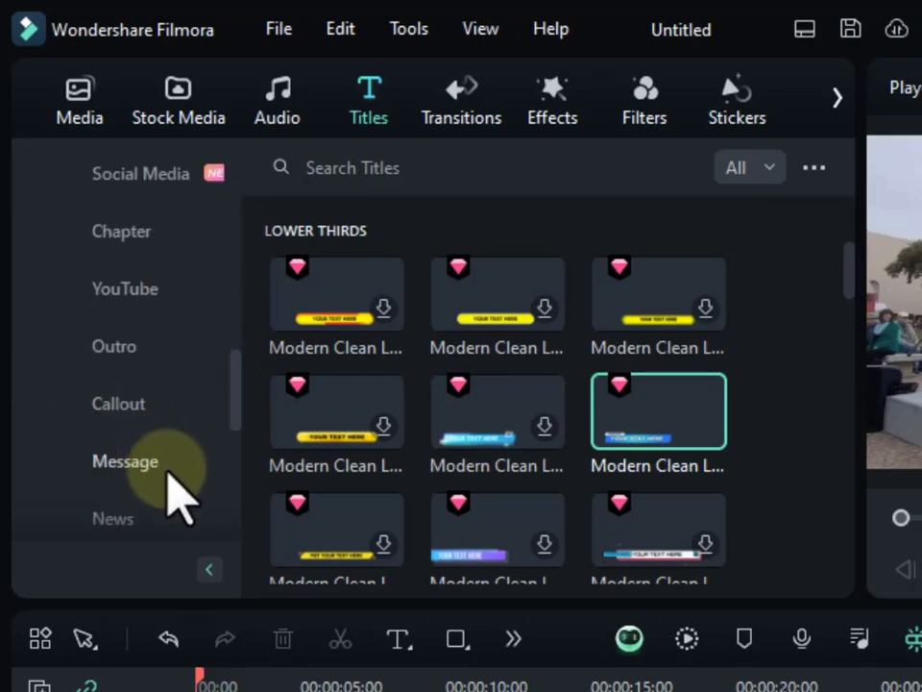
scroll(180, 495, "up", 3)
scroll(200, 449, "up", 6)
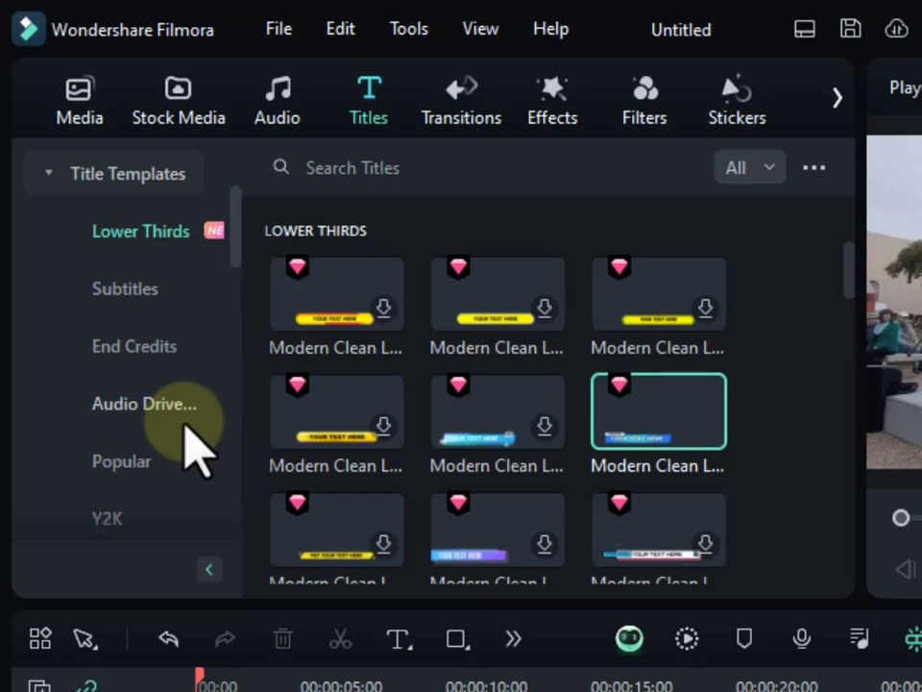
Step: Download the light-blue Modern Clean lower-third template in the middle of the second row
mouse_move(625, 433)
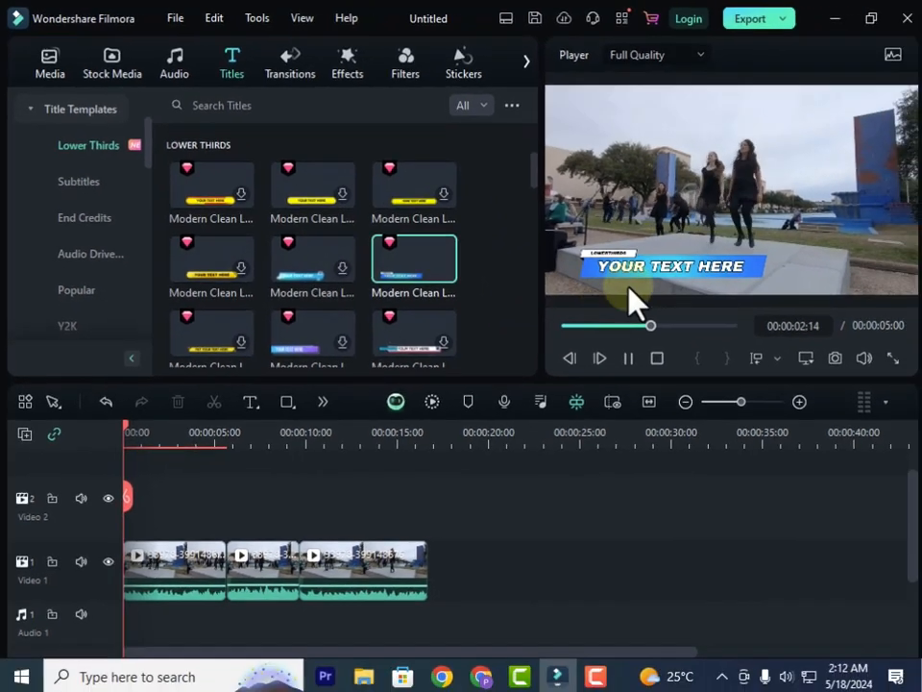
mouse_move(454, 294)
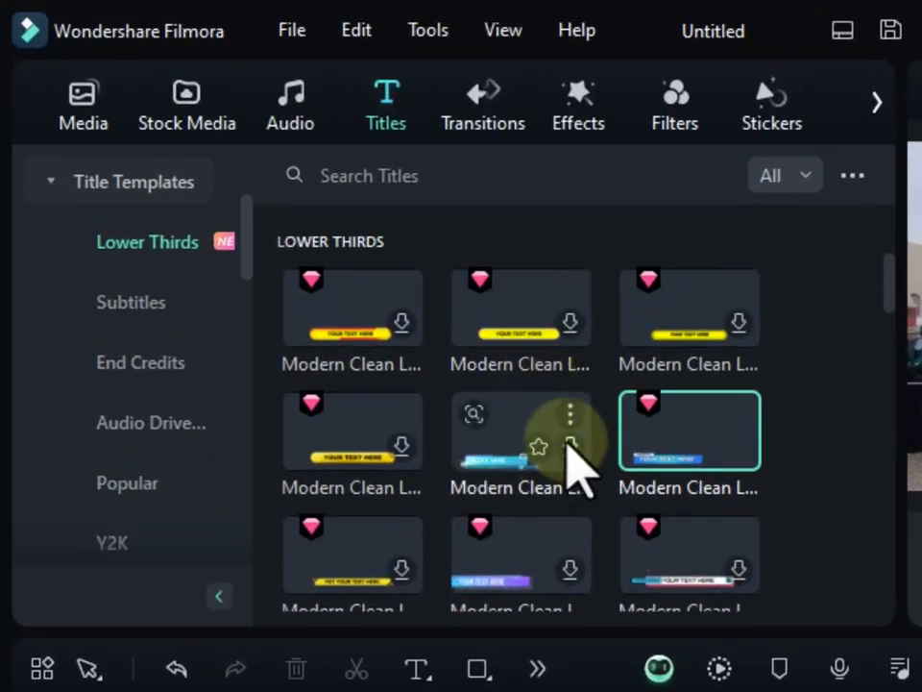
left_click(569, 442)
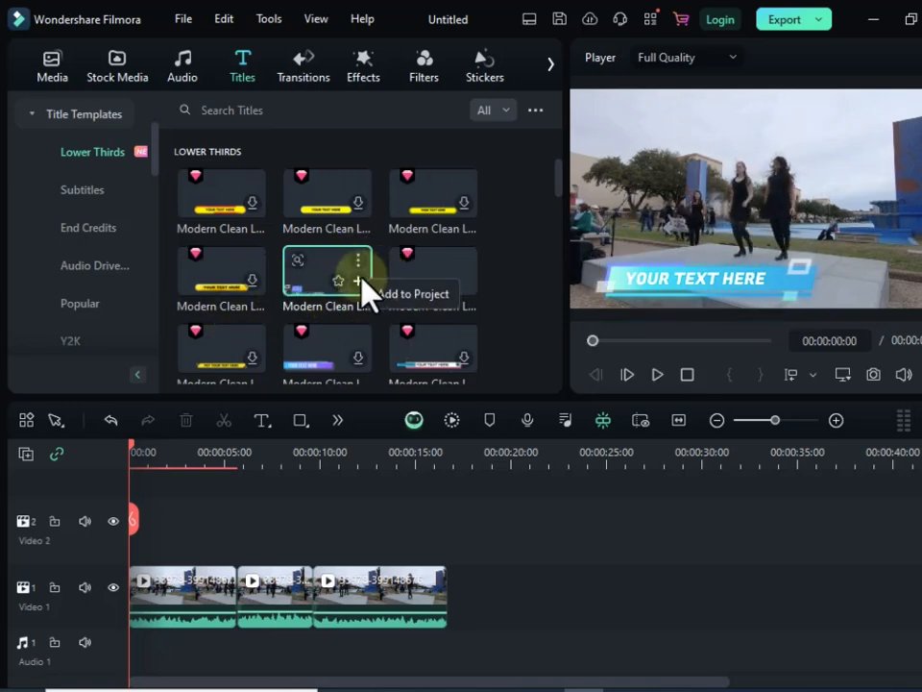
Step: Preview the blue two-line Modern Clean lower third and place it on Video 2 above the start of the first clip
left_click(430, 278)
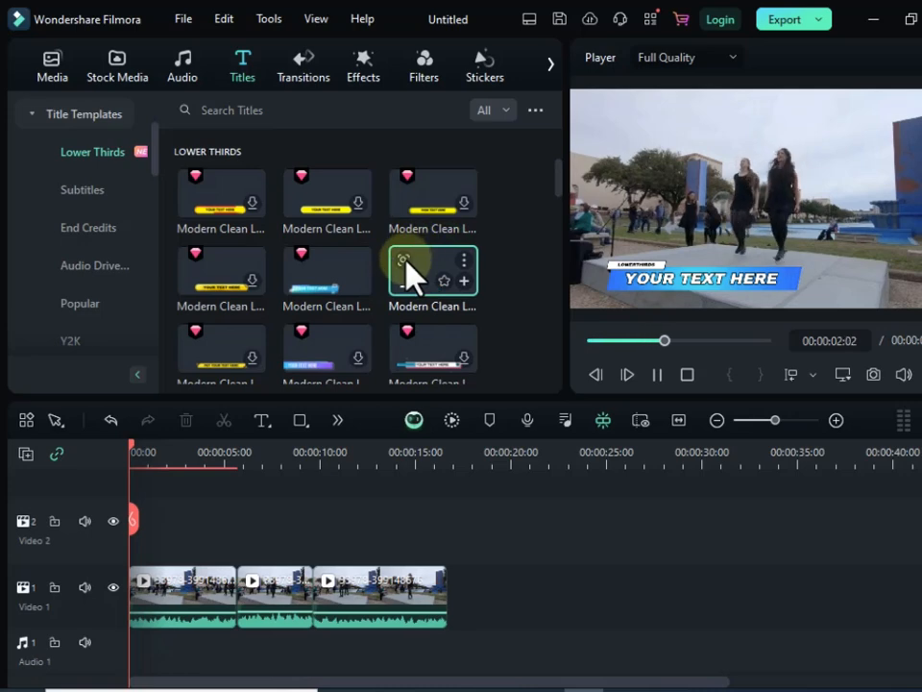
left_click(419, 277)
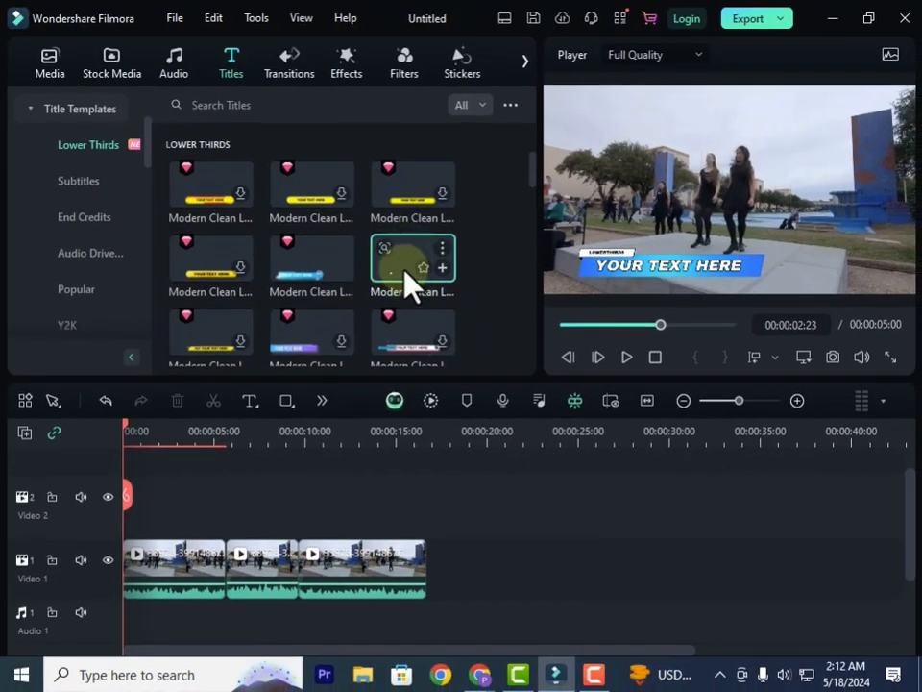
left_click(420, 266)
left_click_drag(402, 248, 204, 545)
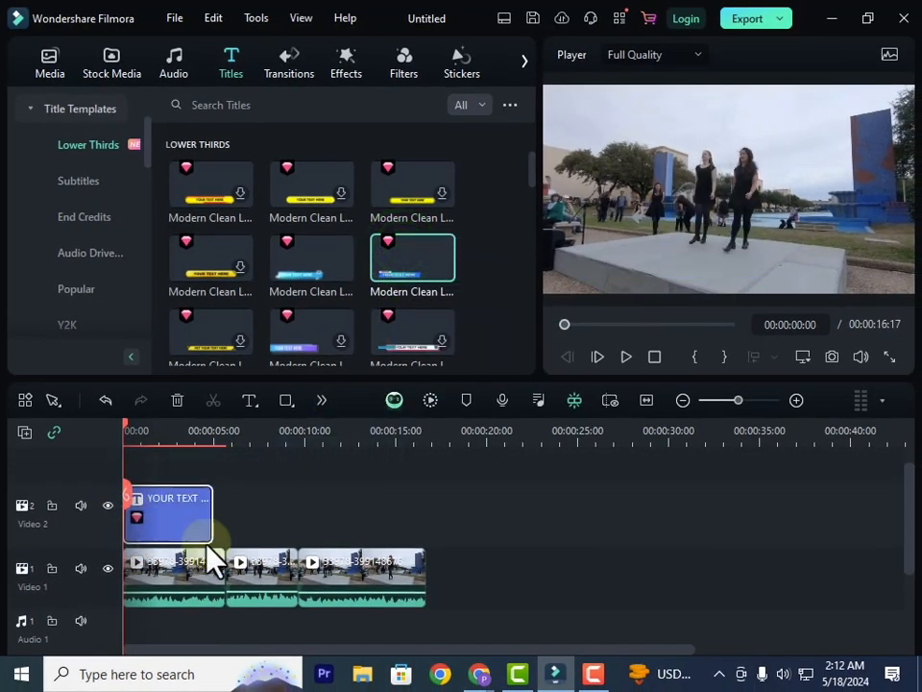
Step: Add a second copy of the same lower third to the project and undo that addition
left_click(441, 269)
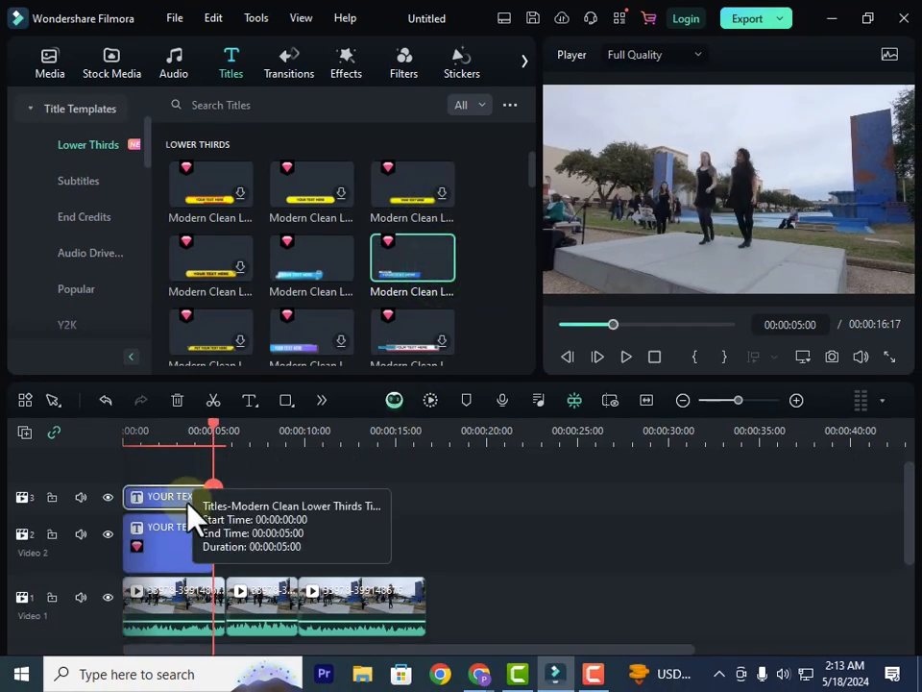
key("ctrl+z")
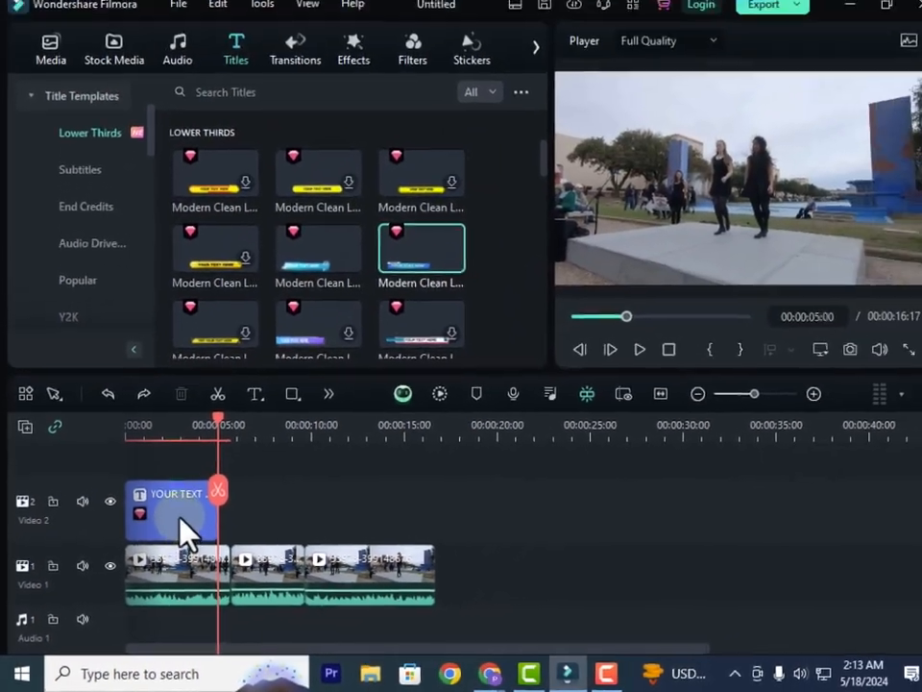
Step: Open the lower-third clip on Video 2 for editing and show its list of text layers
double_click(179, 519)
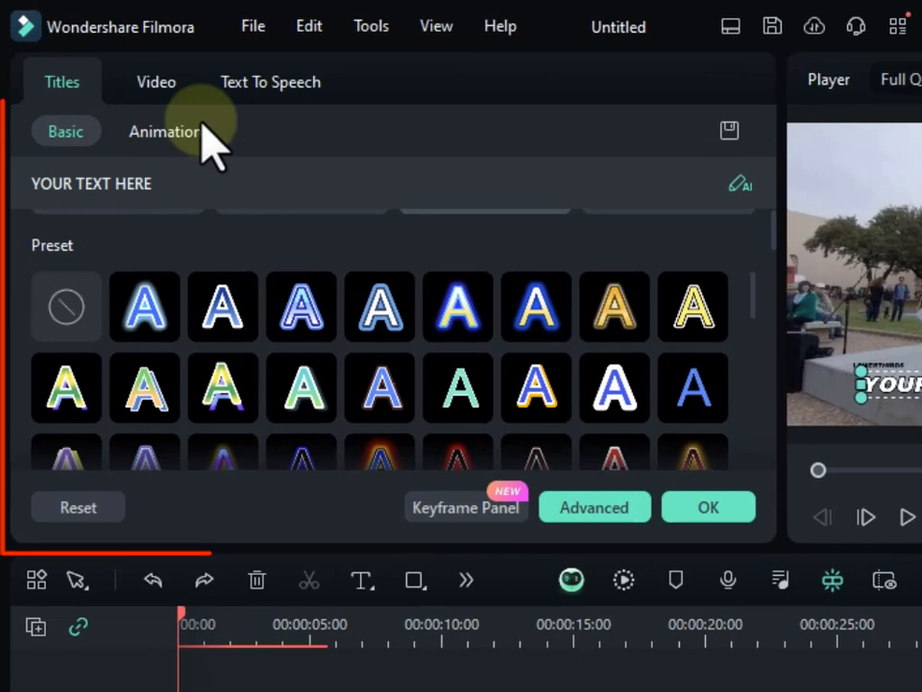
left_click(223, 217)
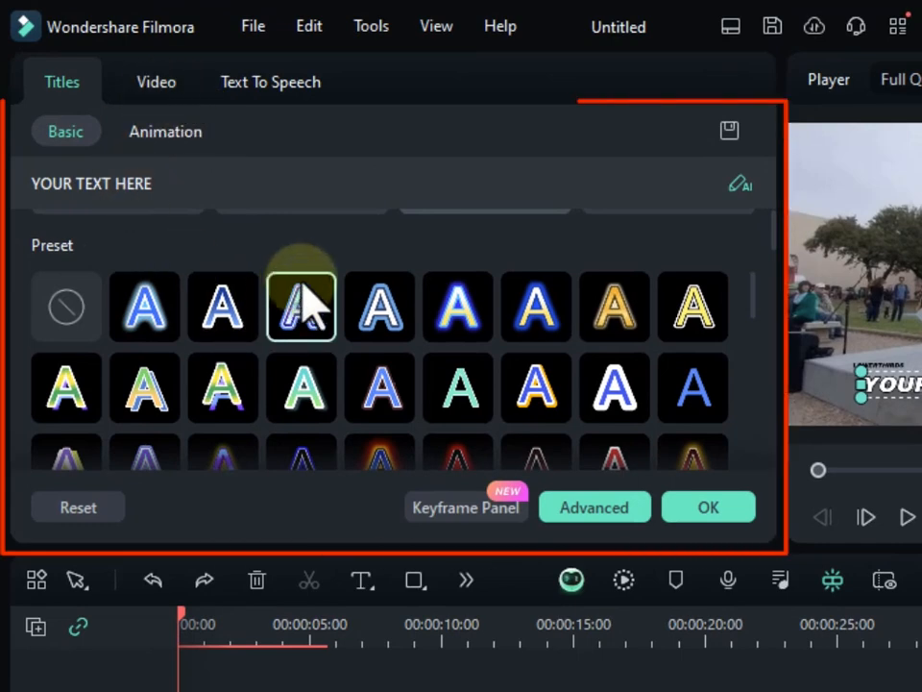
scroll(298, 293, "up", 8)
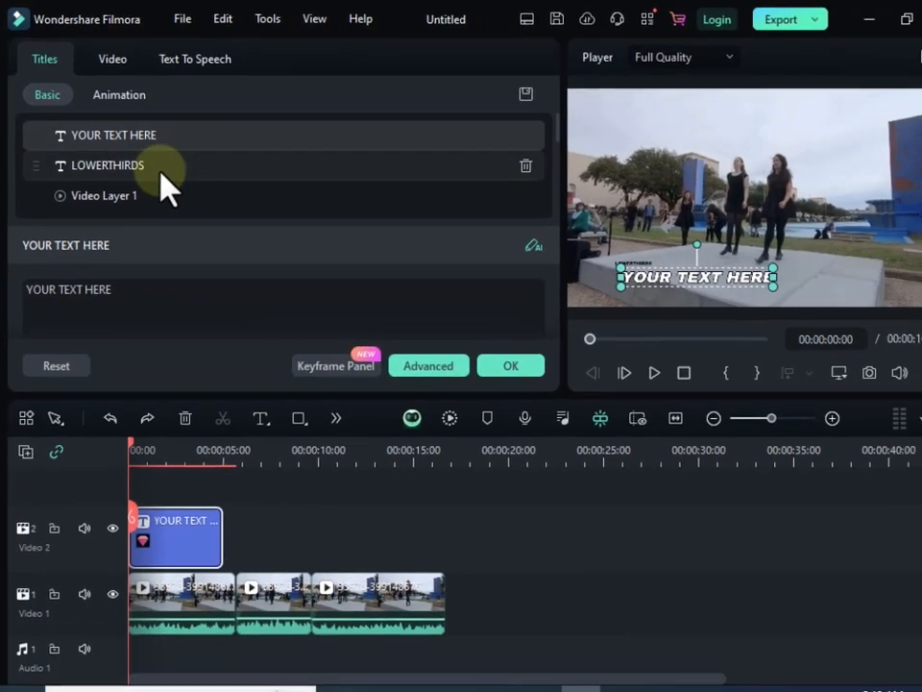
Step: Select the LOWERTHIRDS and YOUR TEXT HERE text layers in turn to identify each one in the preview
left_click(221, 233)
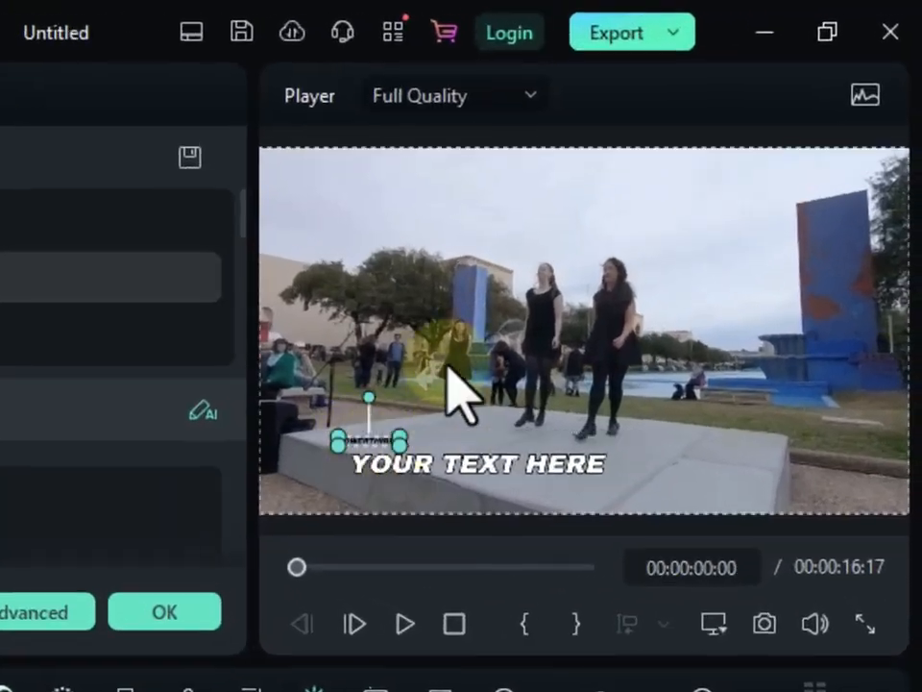
left_click(704, 167)
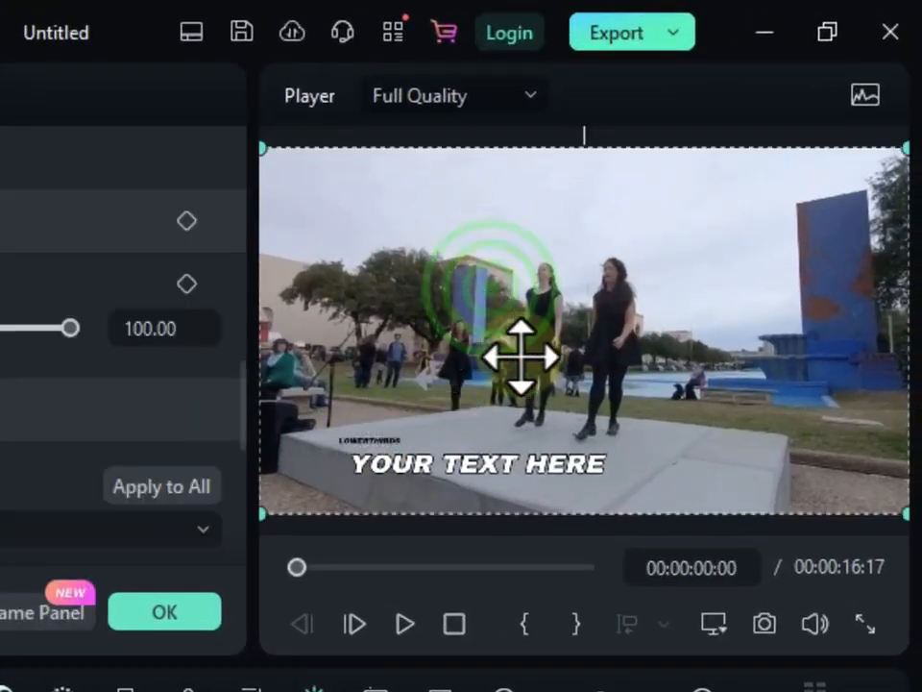
left_click(384, 463)
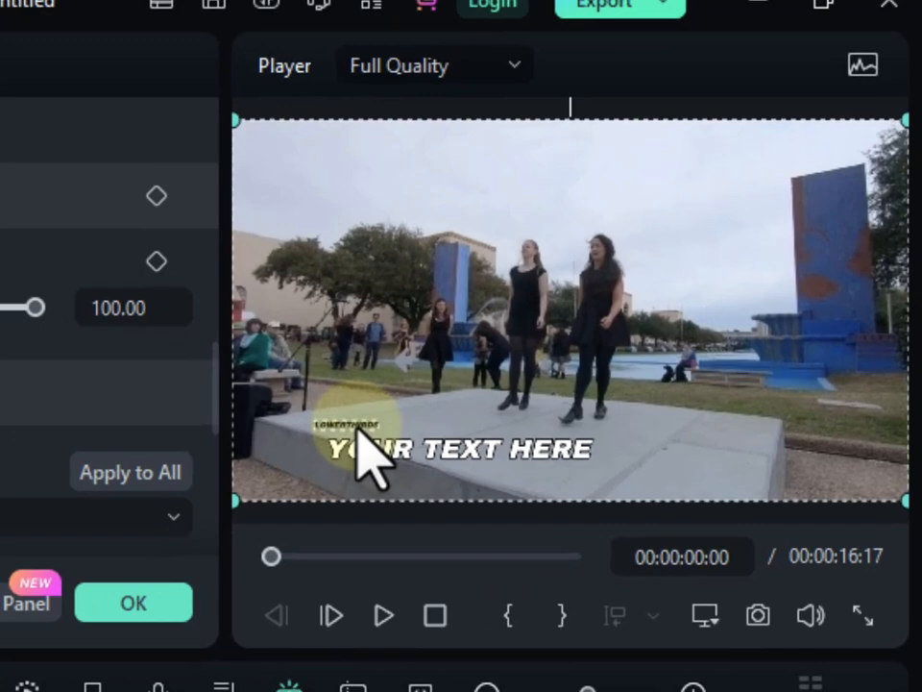
left_click(384, 447)
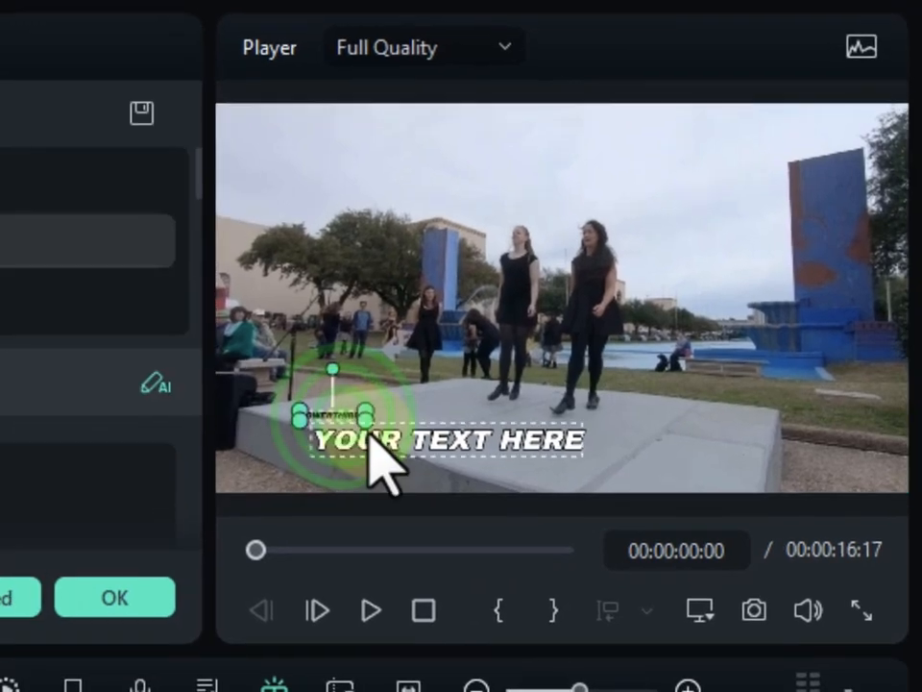
left_click(375, 437)
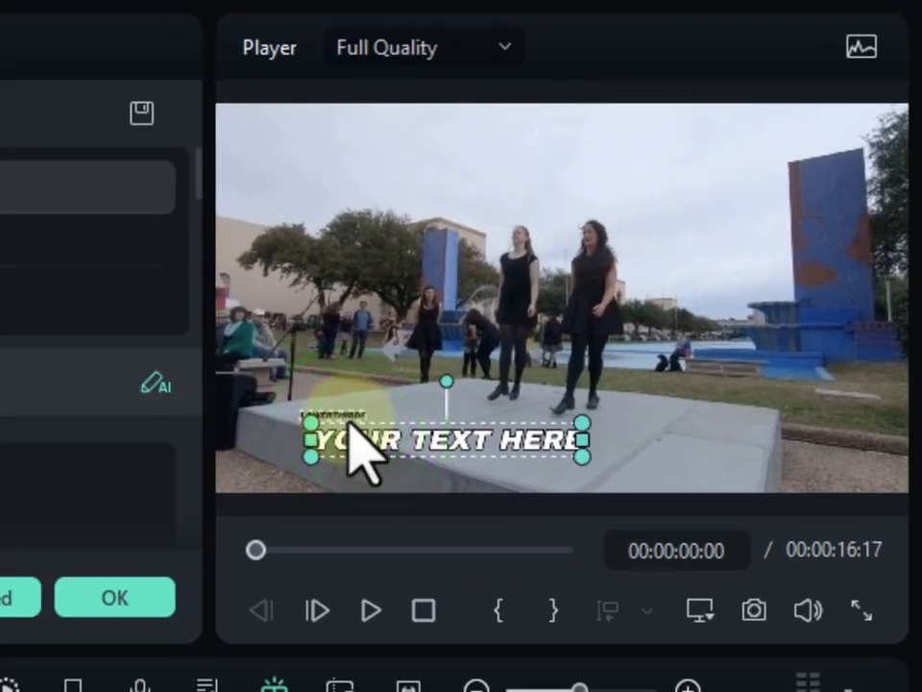
Step: Replace the text of the LOWERTHIRDS layer with "Challenger"
left_click(354, 422)
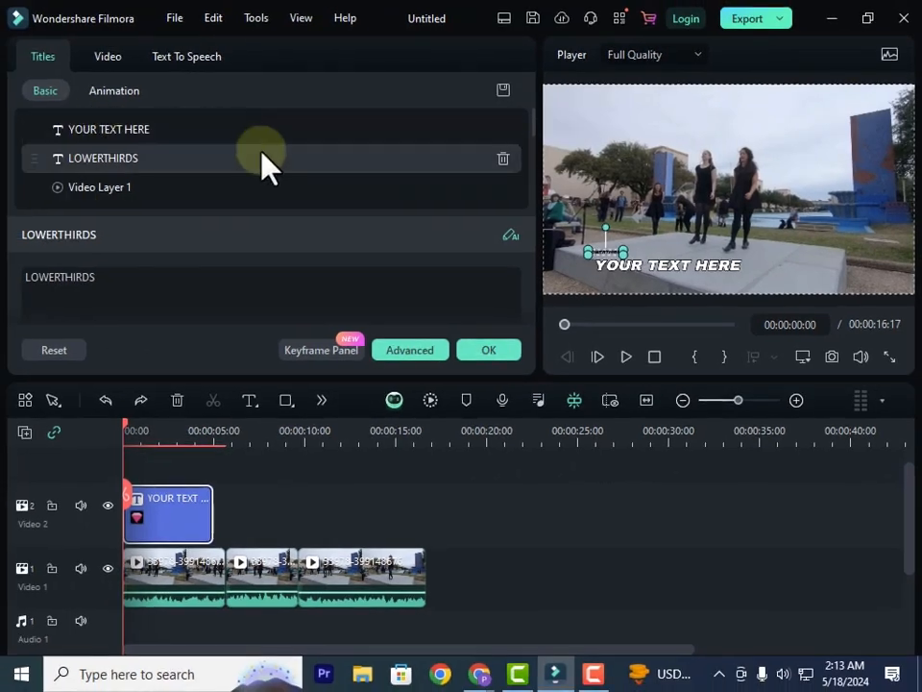
left_click_drag(105, 278, 4, 278)
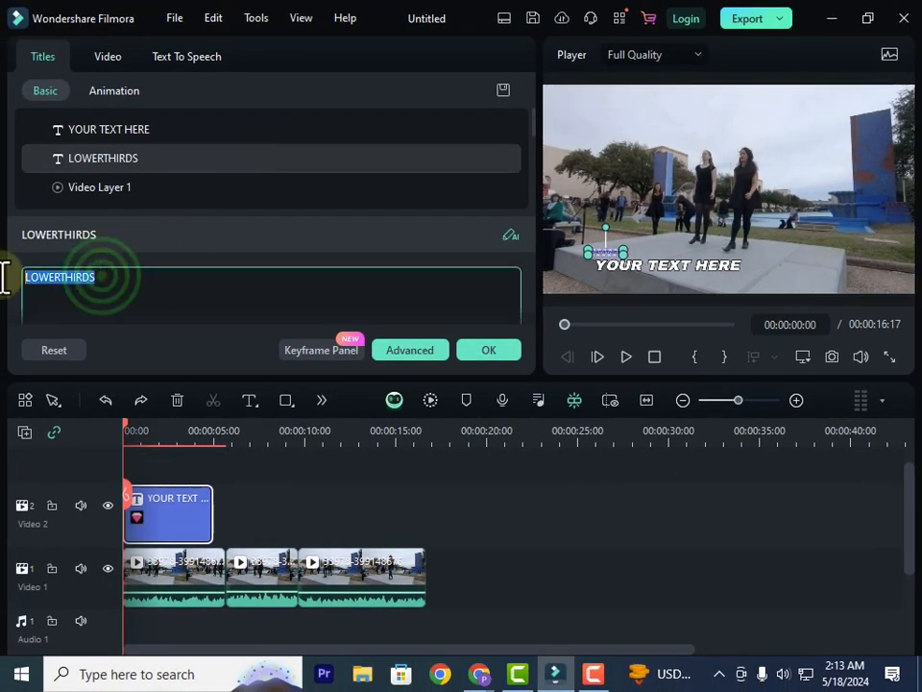
type("Ch")
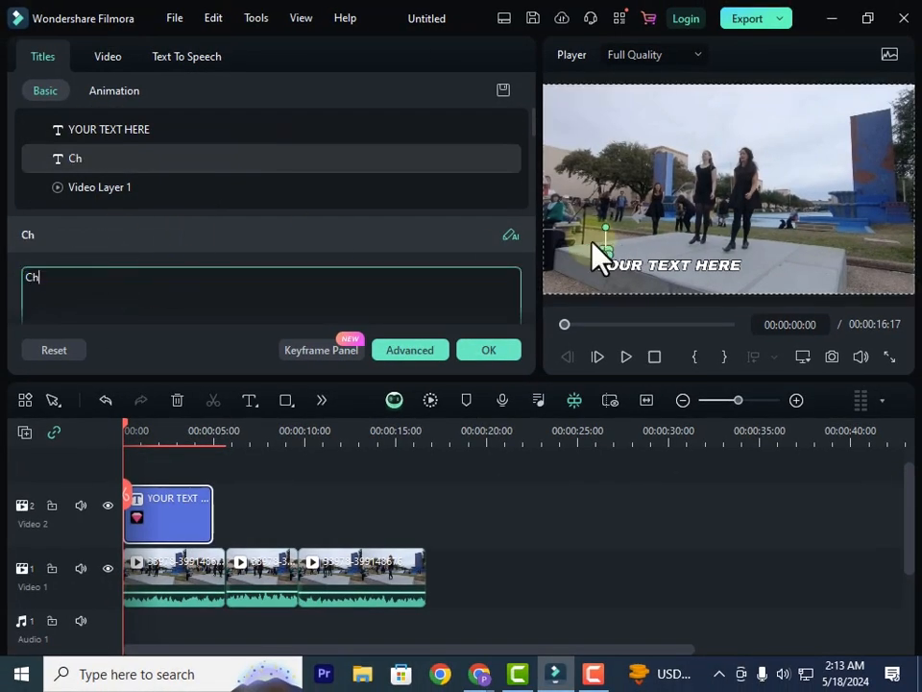
type("a;;enge")
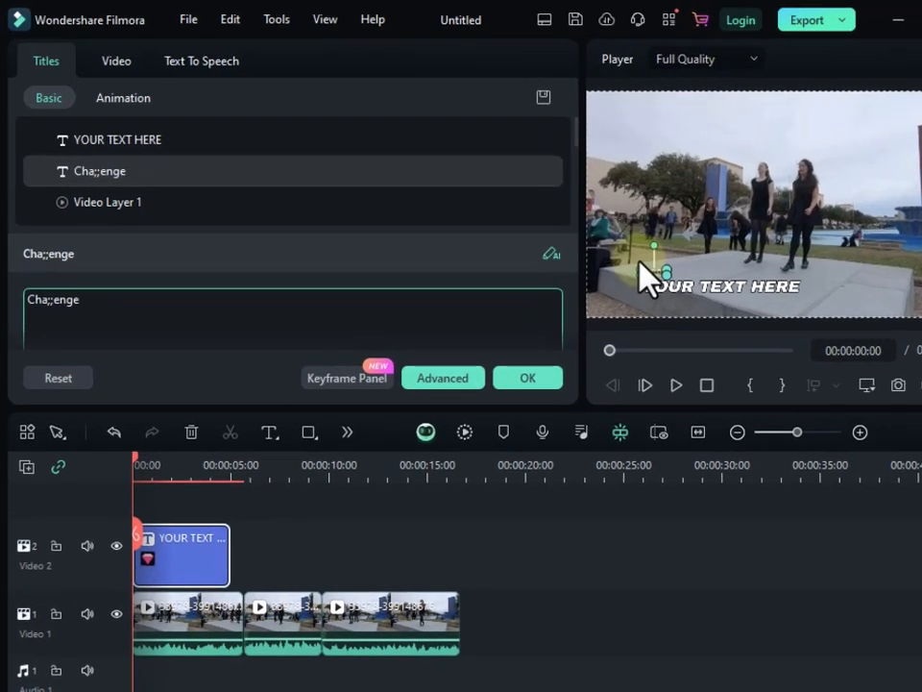
key("BackSpace")
key("BackSpace")
key("BackSpace")
key("BackSpace")
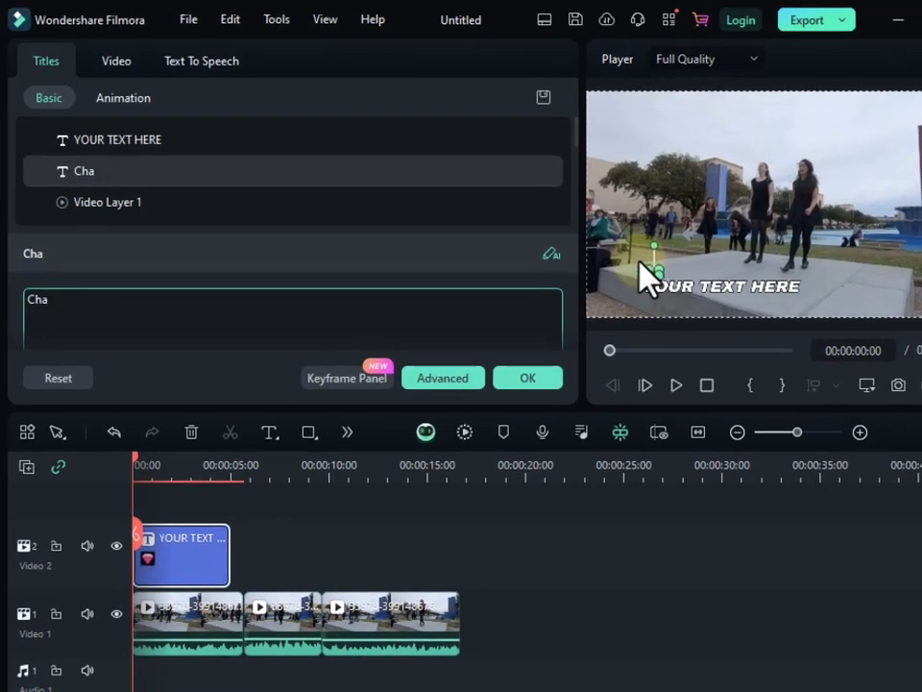
type("enger")
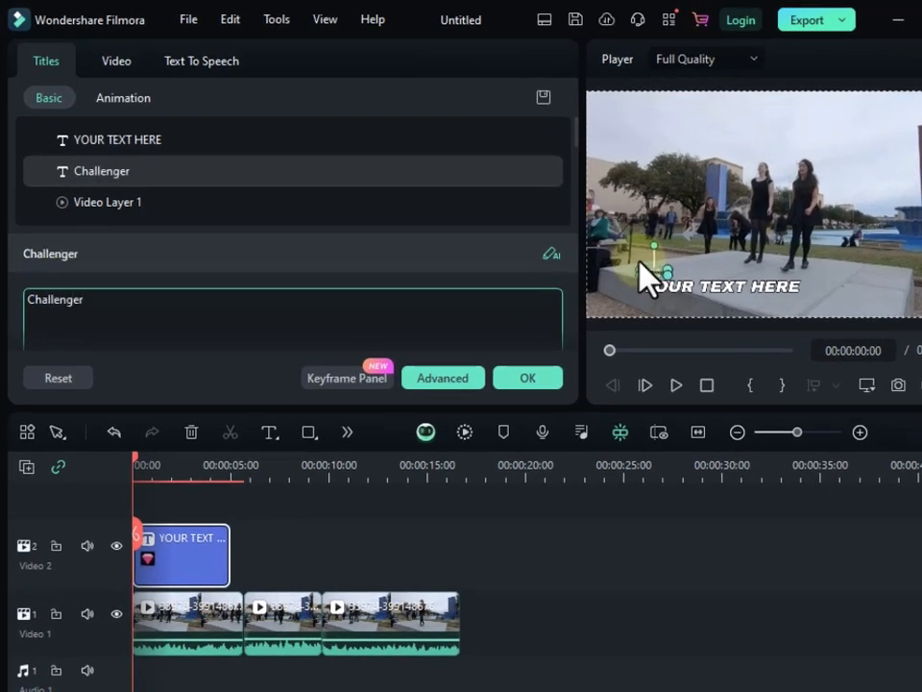
Step: Replace the text of the YOUR TEXT HERE layer with "Tap Dancing"
left_click(132, 139)
left_click_drag(140, 305, 26, 298)
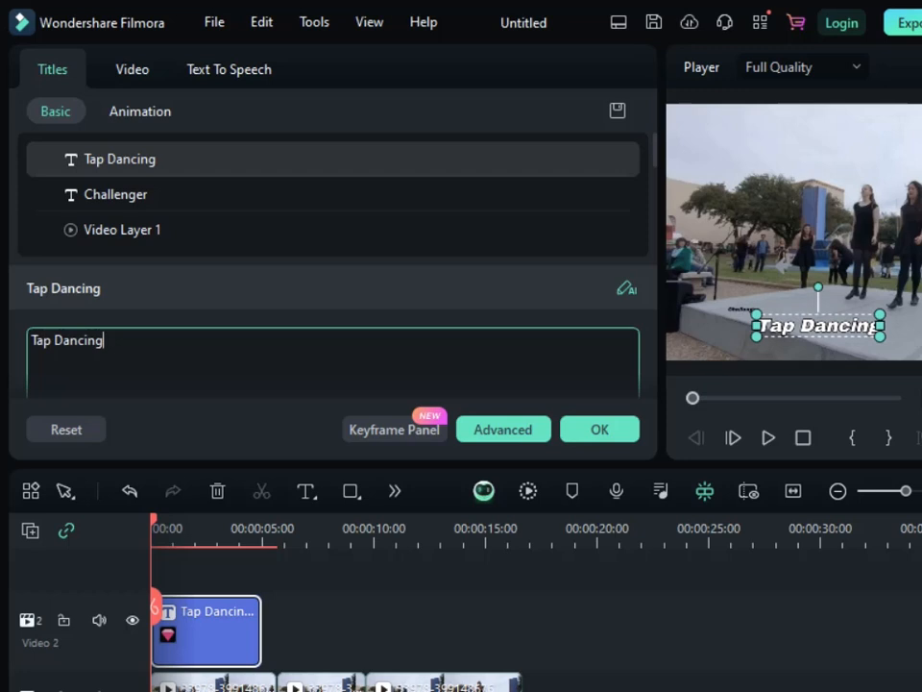
Step: Set the font of the Tap Dancing text layer to Montserrat ExtraBold
left_click(765, 315)
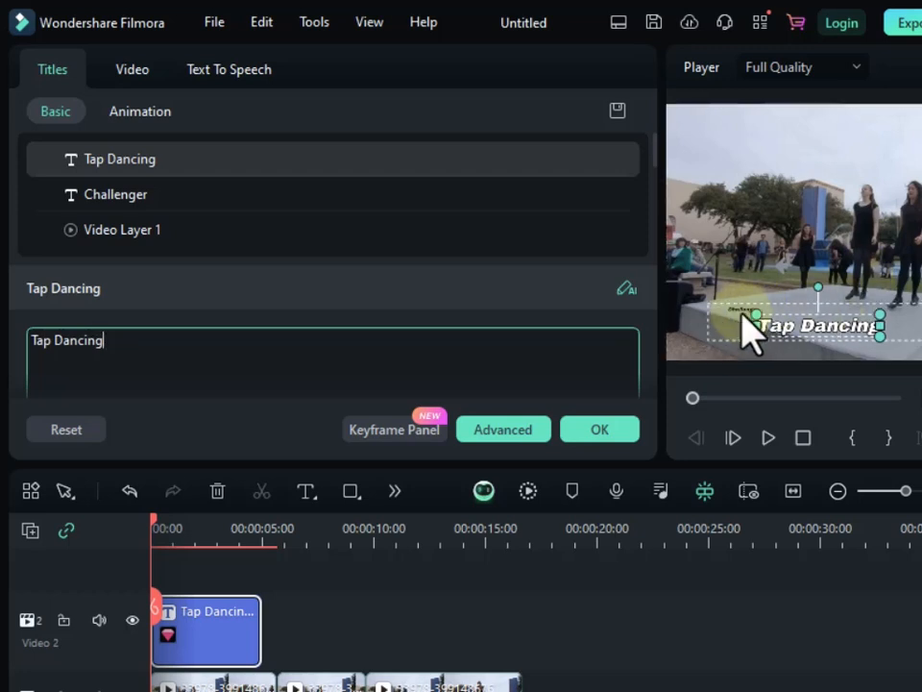
scroll(187, 283, "down", 2)
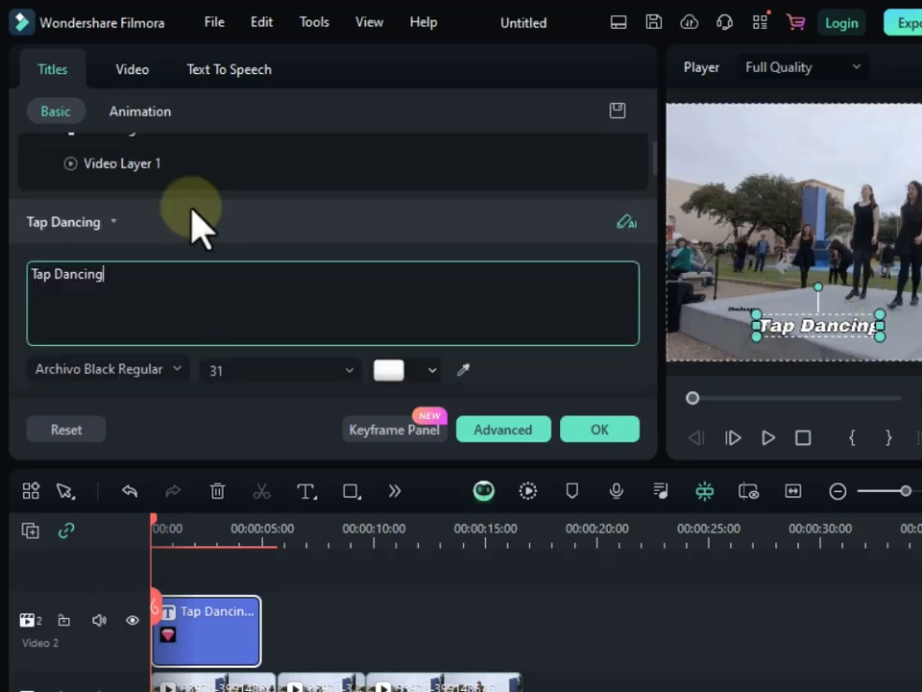
scroll(245, 259, "down", 3)
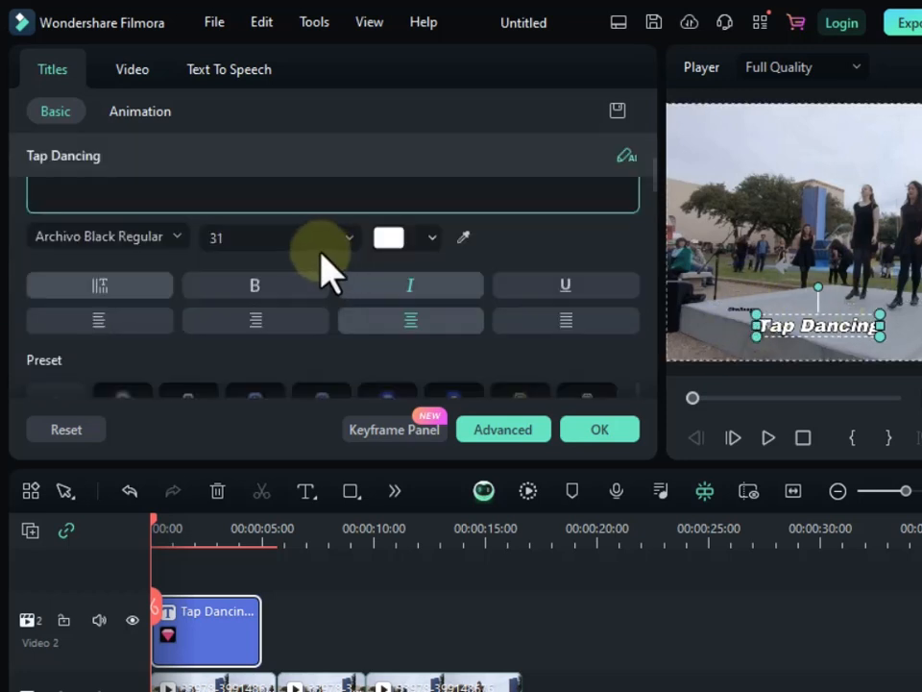
left_click(176, 237)
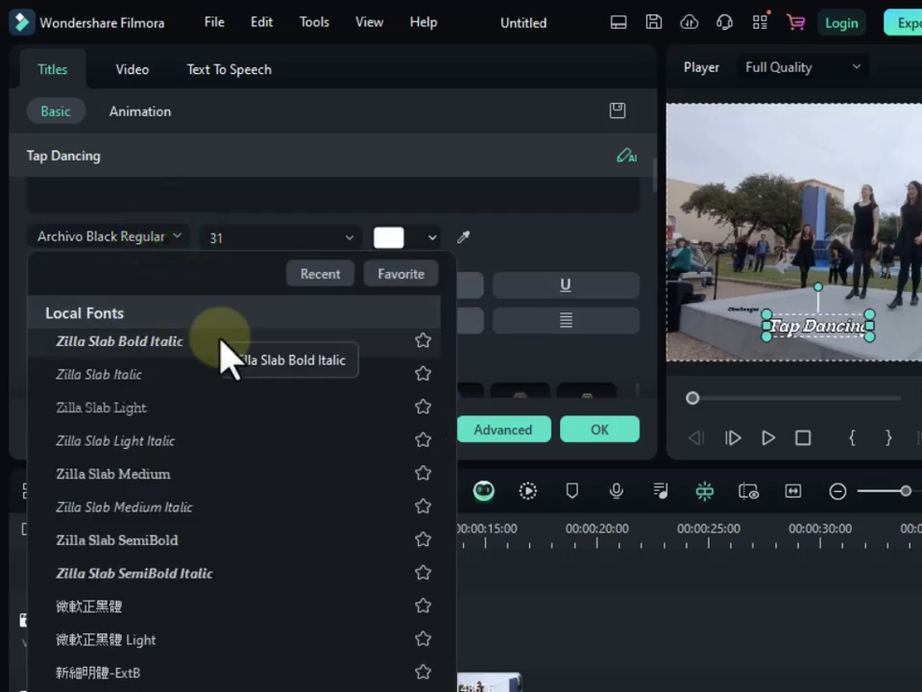
scroll(257, 384, "up", 3)
scroll(257, 385, "up", 10)
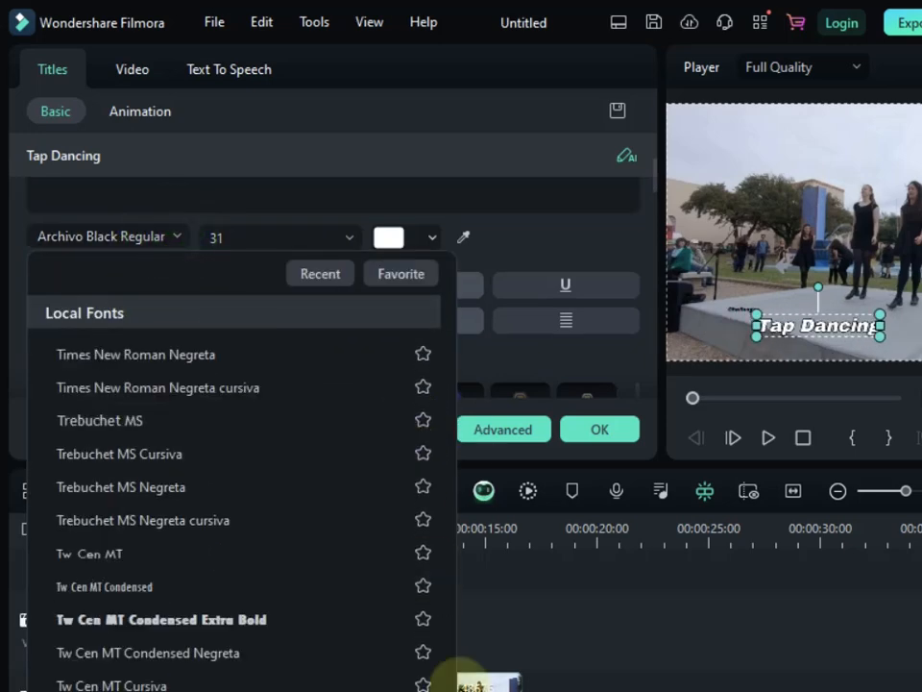
left_click_drag(450, 687, 382, 170)
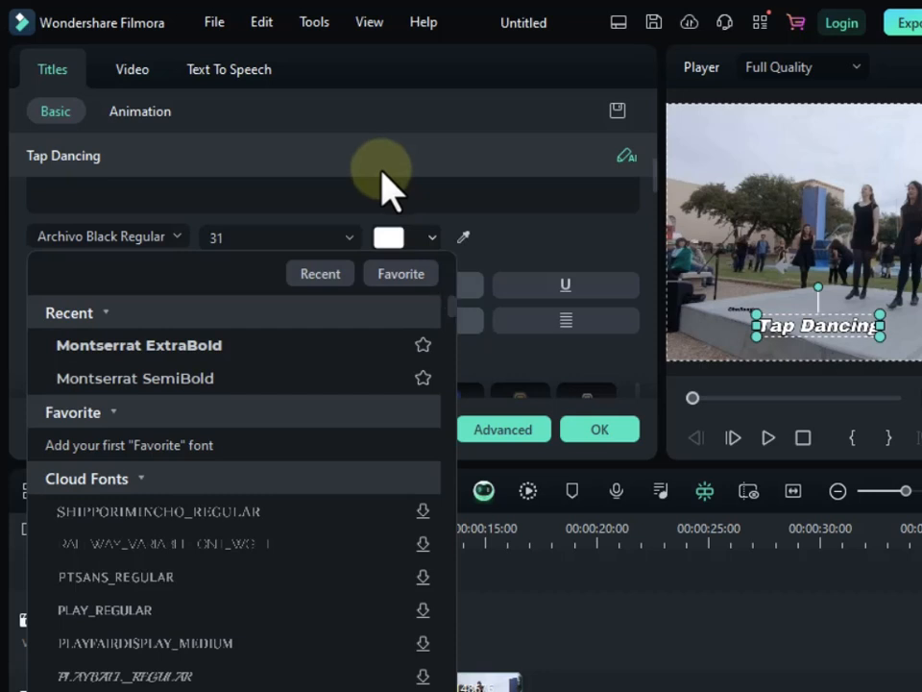
left_click(182, 345)
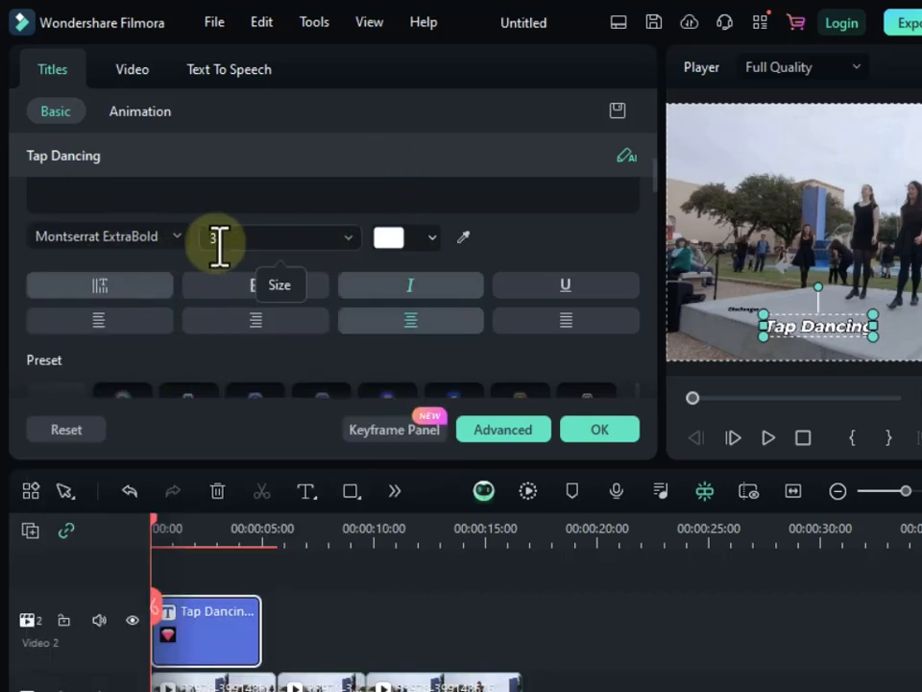
Step: Try dark purple and black as the text colour of the Tap Dancing layer
left_click(430, 236)
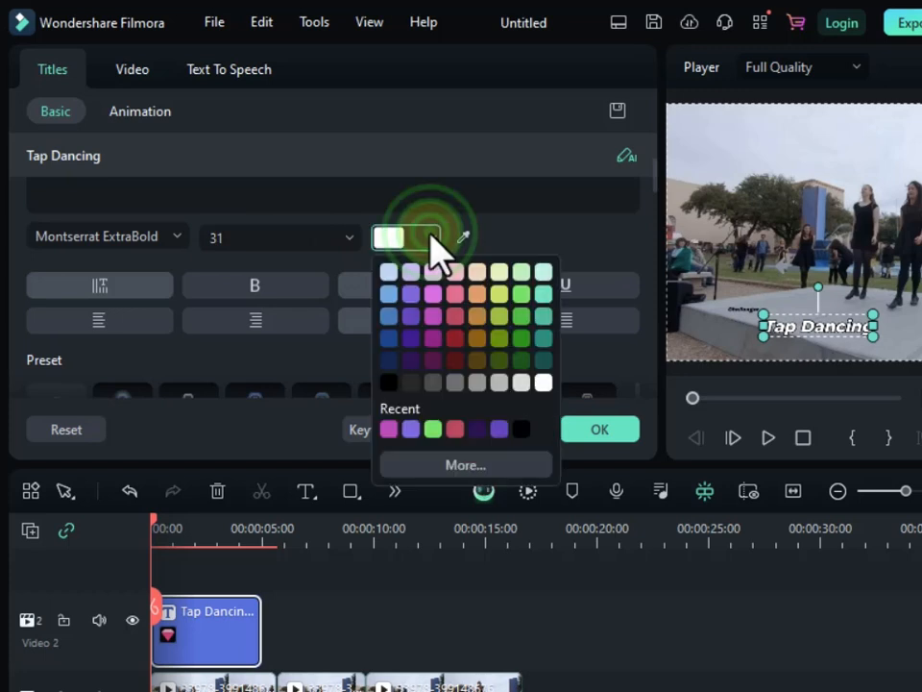
left_click(412, 361)
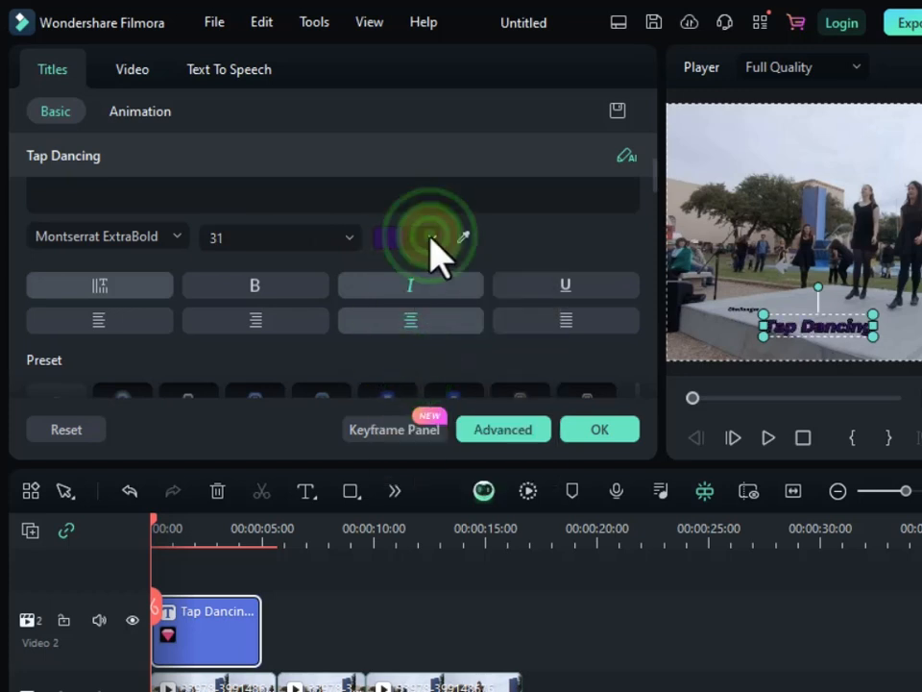
left_click(430, 238)
left_click(384, 377)
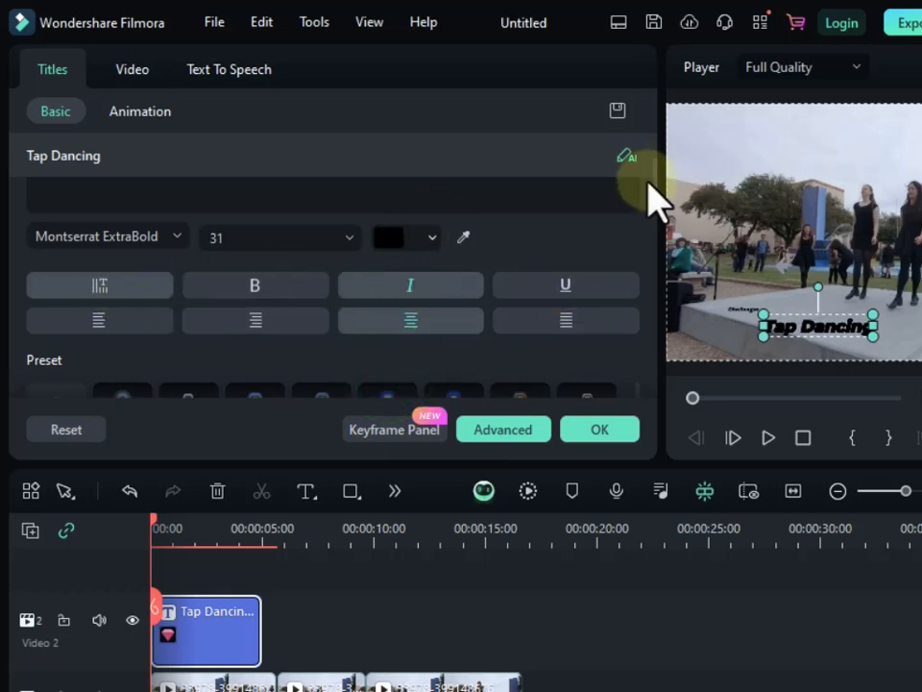
Step: Apply the preset text style with white letters and a blue outline to the Tap Dancing layer
left_click_drag(652, 196, 653, 215)
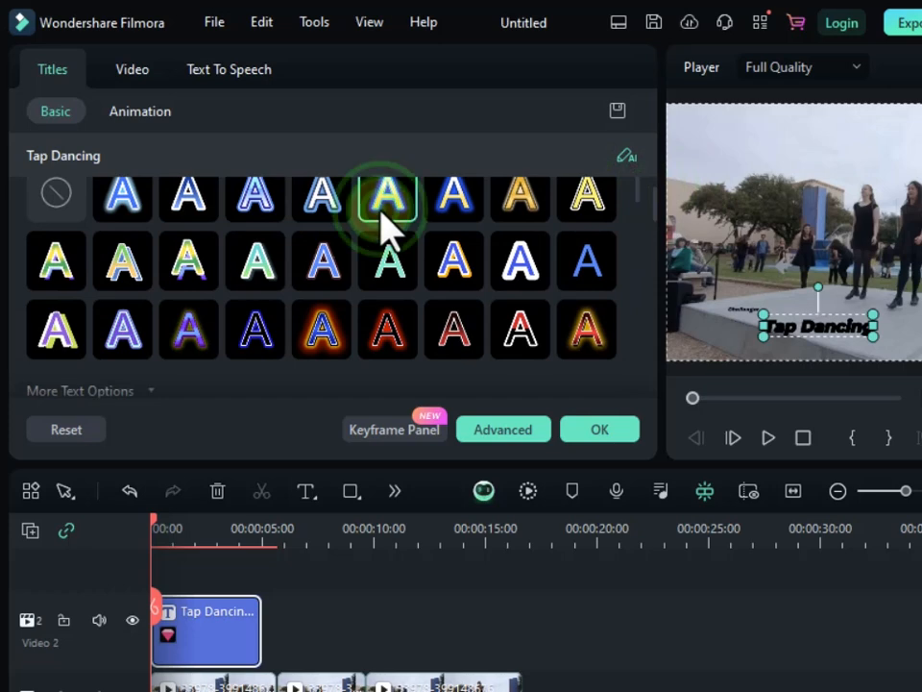
left_click(336, 206)
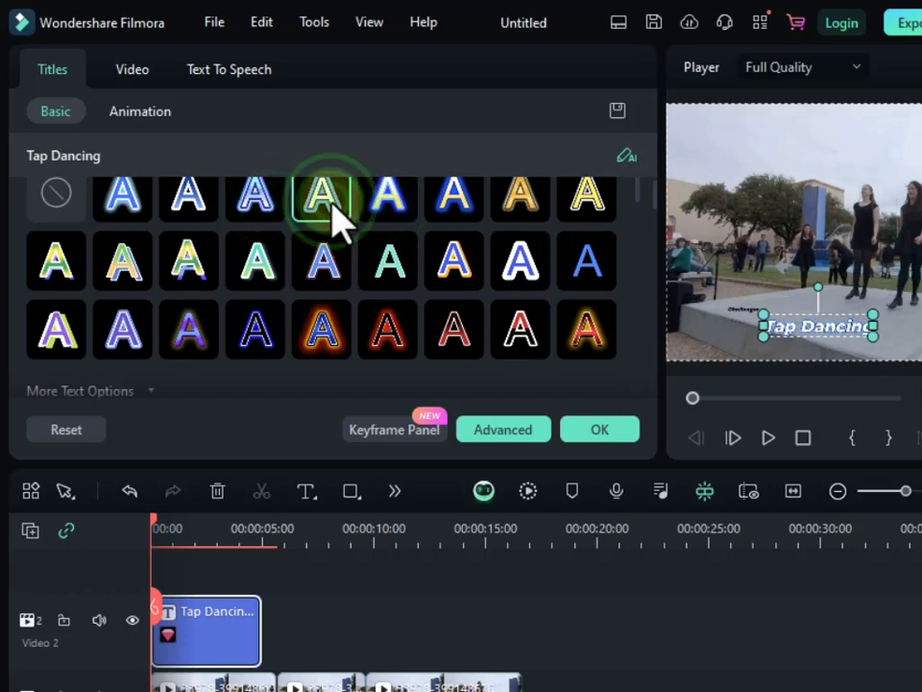
Step: Enable the Background option for the Tap Dancing layer and set its type to Gradient Fill
left_click_drag(653, 219, 654, 240)
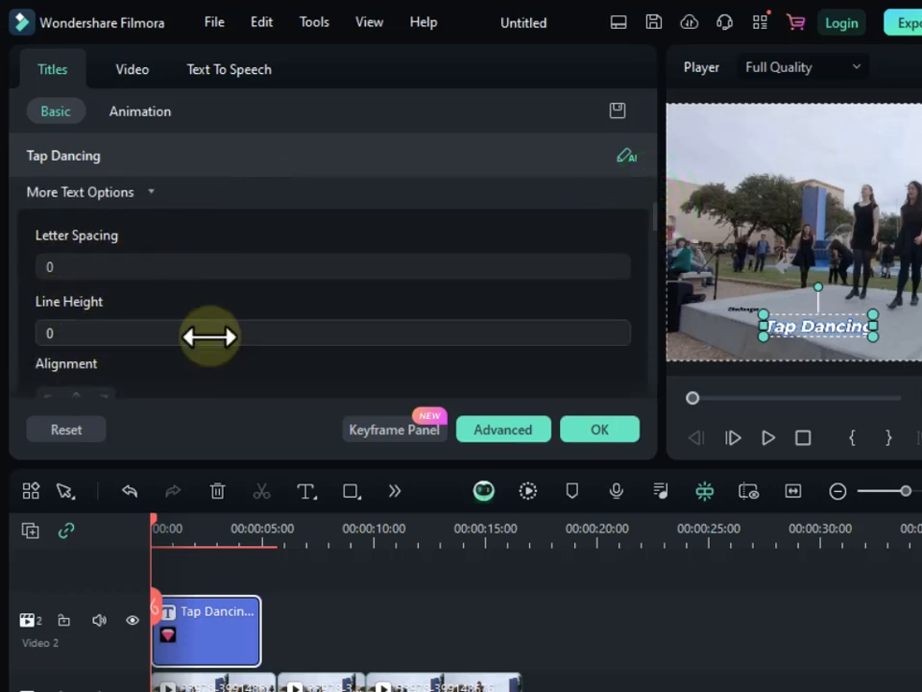
left_click_drag(653, 219, 661, 285)
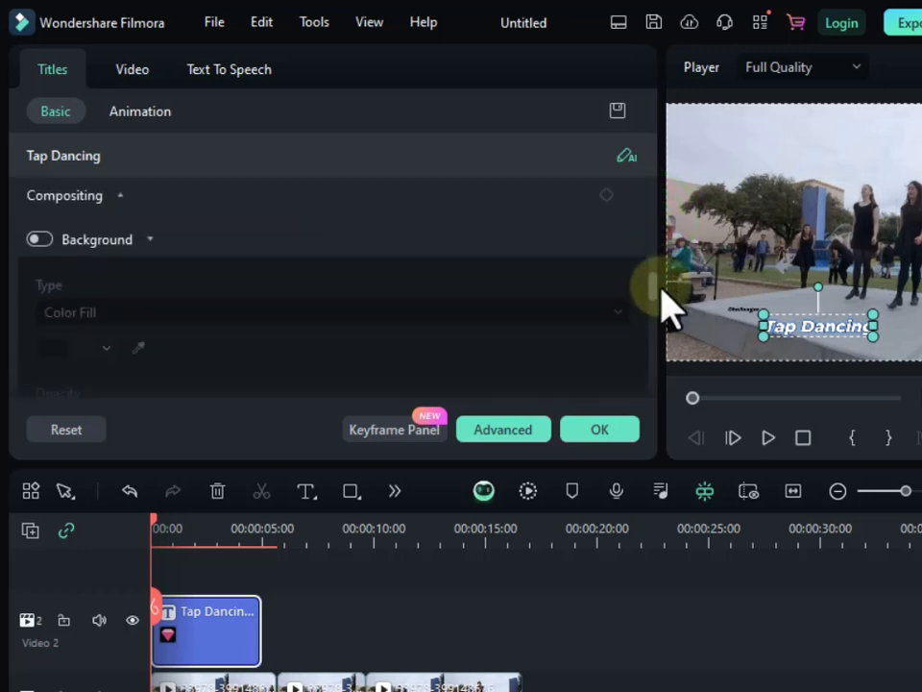
left_click(40, 239)
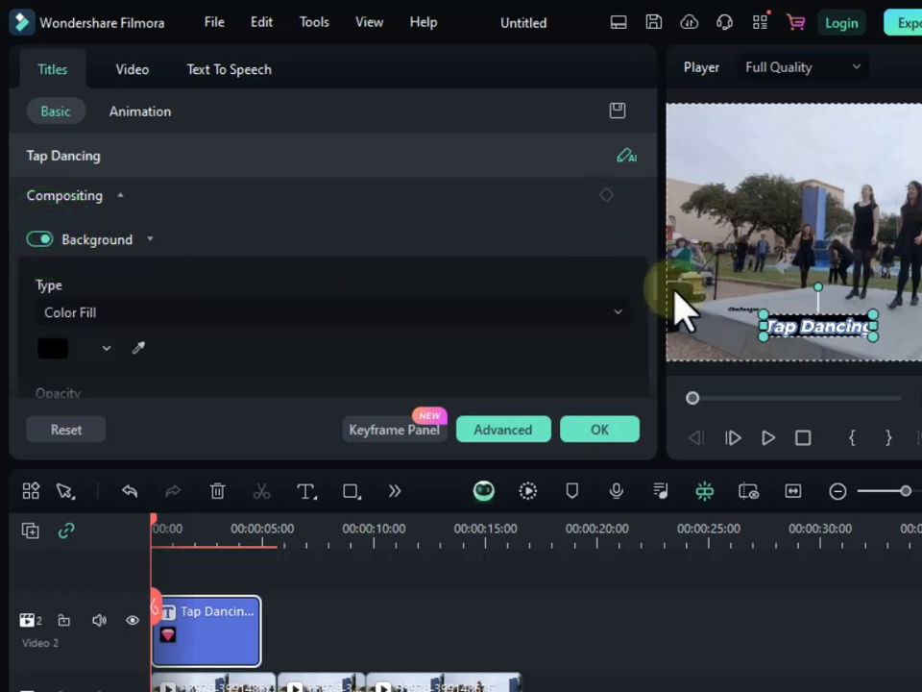
scroll(655, 299, "down", 2)
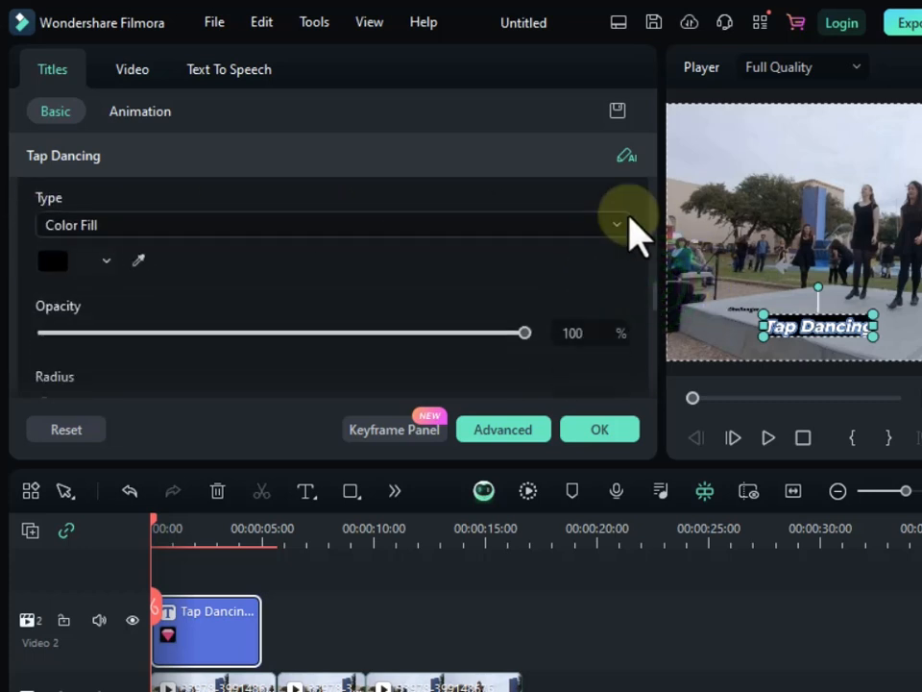
left_click(620, 224)
left_click(173, 306)
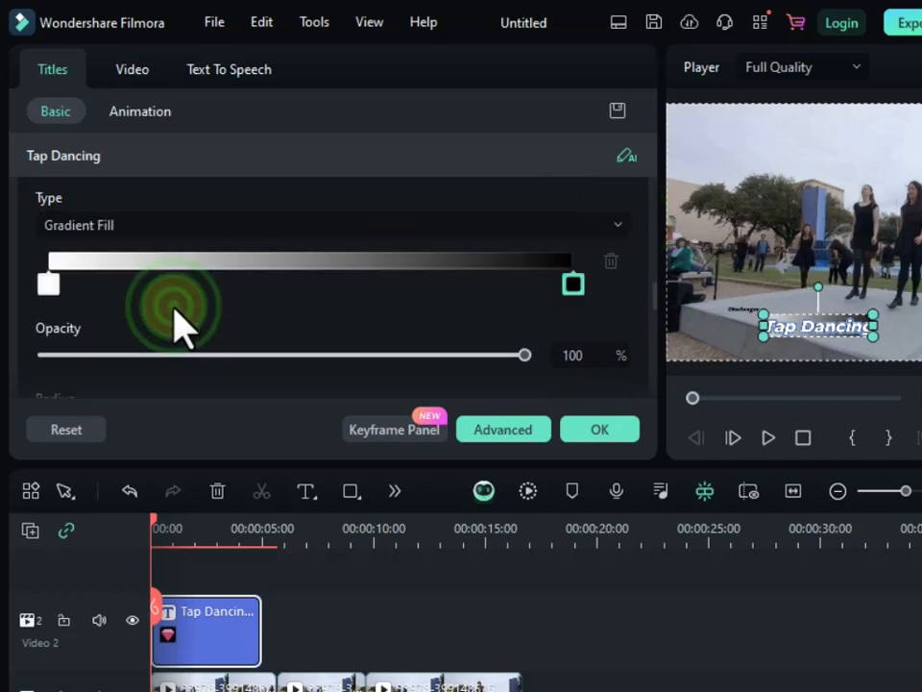
Step: Colour the background gradient from purple at its start to magenta at its end
left_click(49, 282)
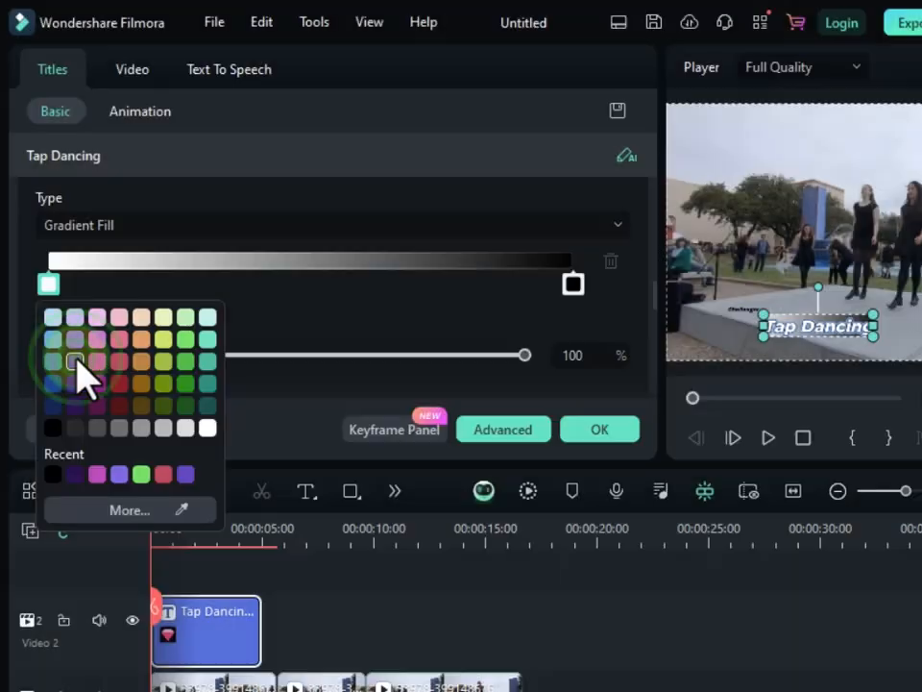
left_click(75, 362)
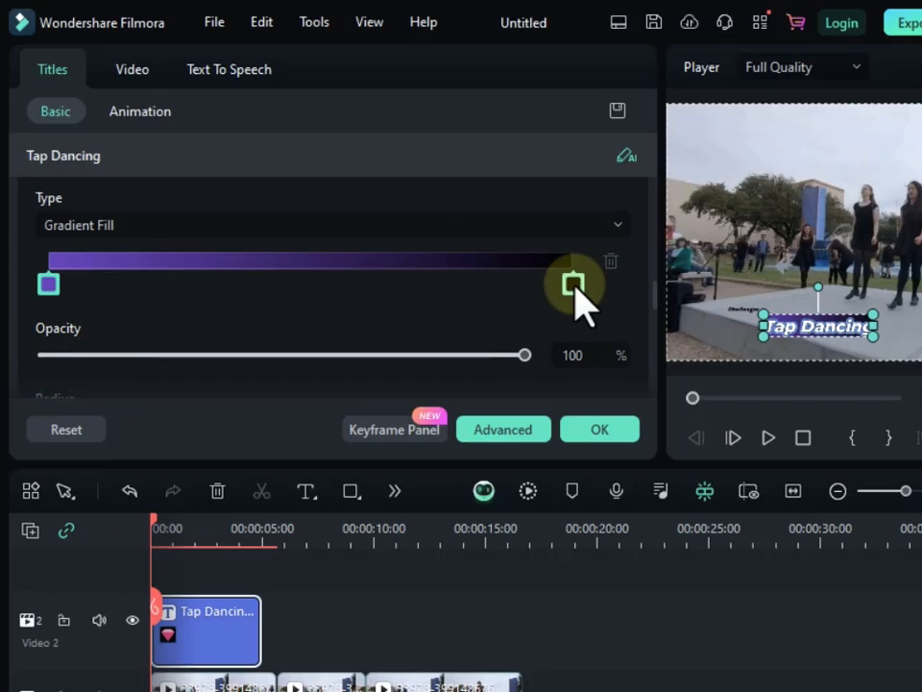
left_click(574, 283)
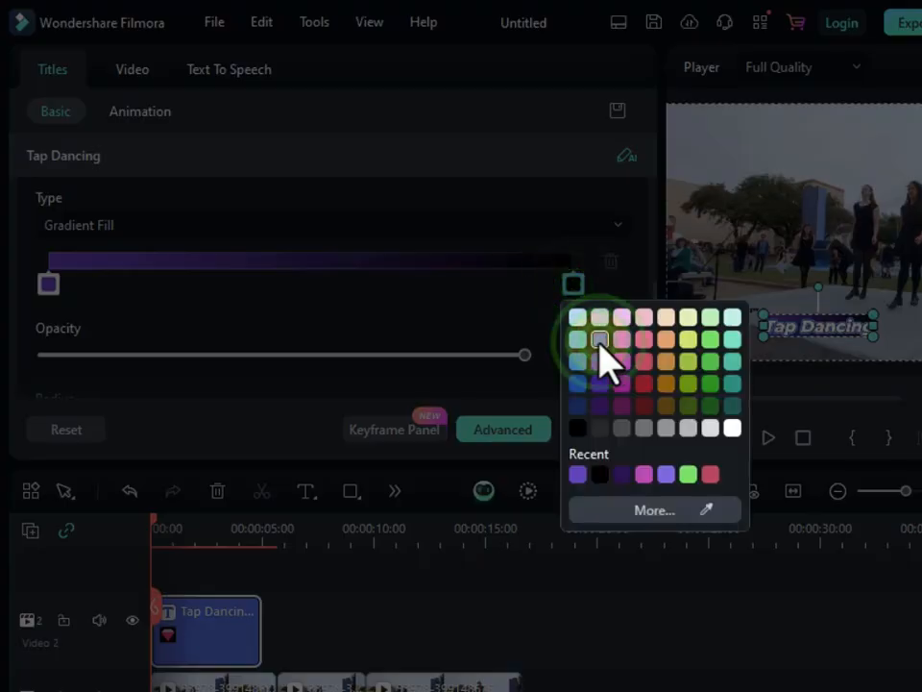
left_click(599, 340)
left_click(574, 281)
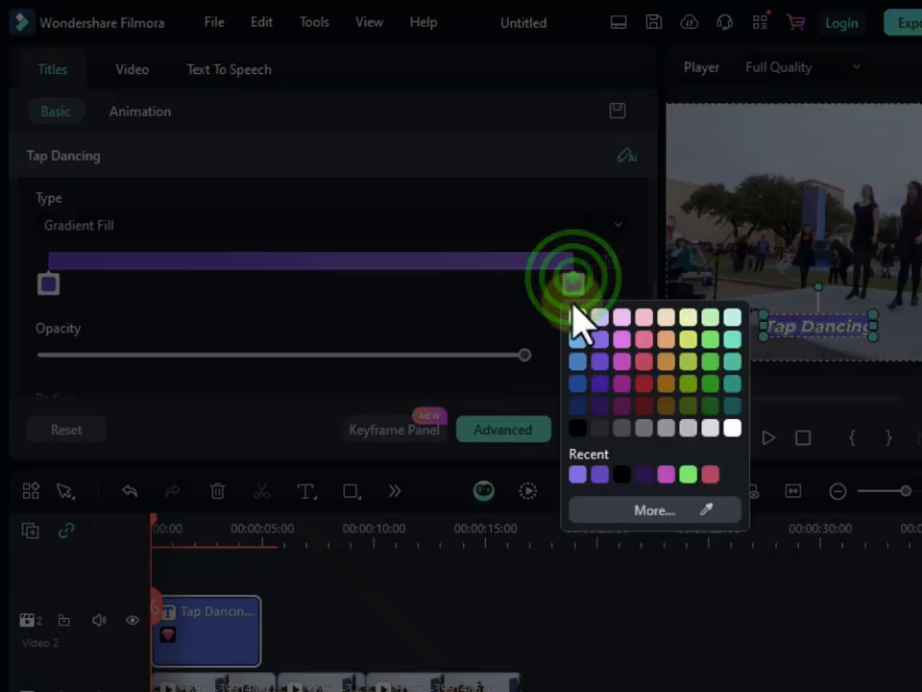
left_click(621, 355)
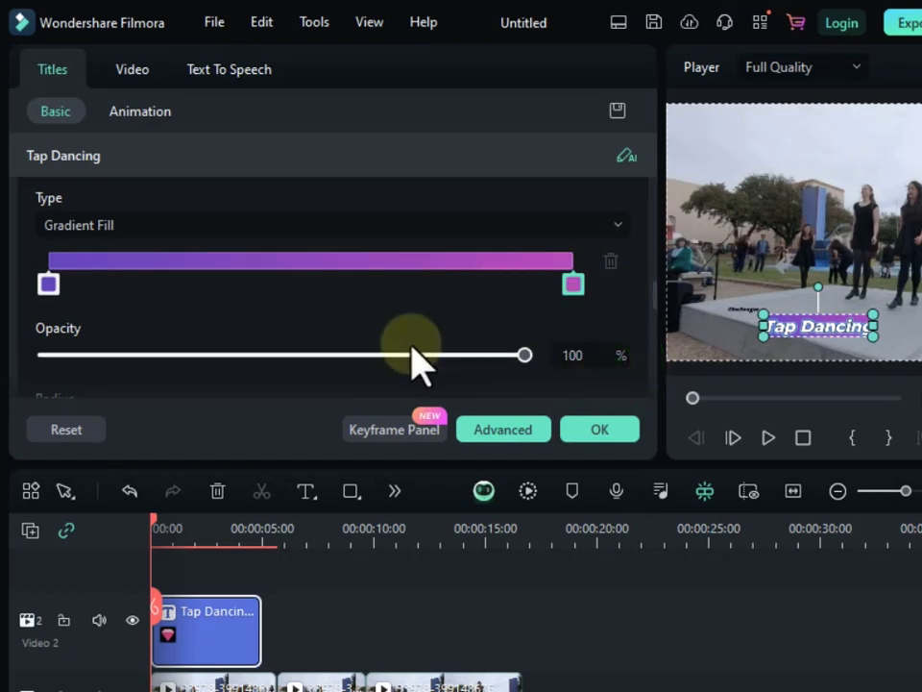
Step: Accept the title edits and extend the title clip on Video 2 to about the end of the footage on Video 1
left_click_drag(659, 293, 668, 257)
scroll(628, 257, "up", 5)
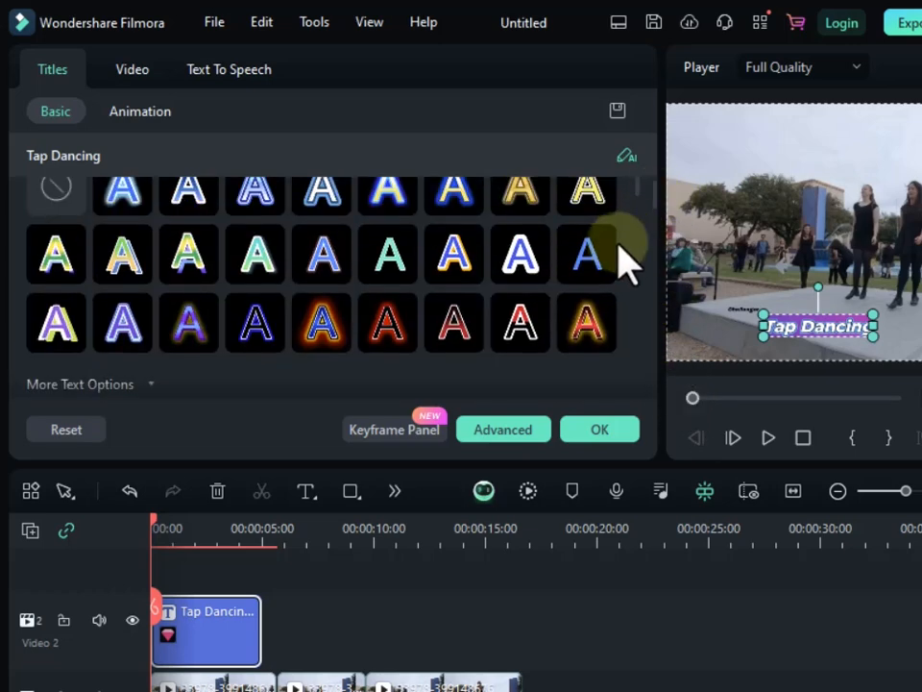
left_click(611, 429)
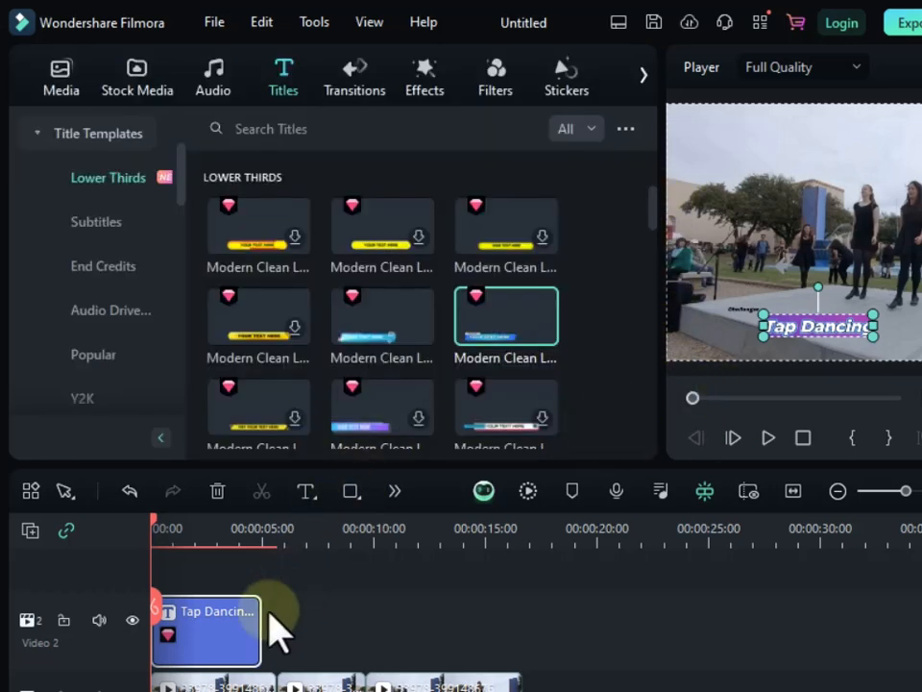
left_click_drag(260, 620, 478, 670)
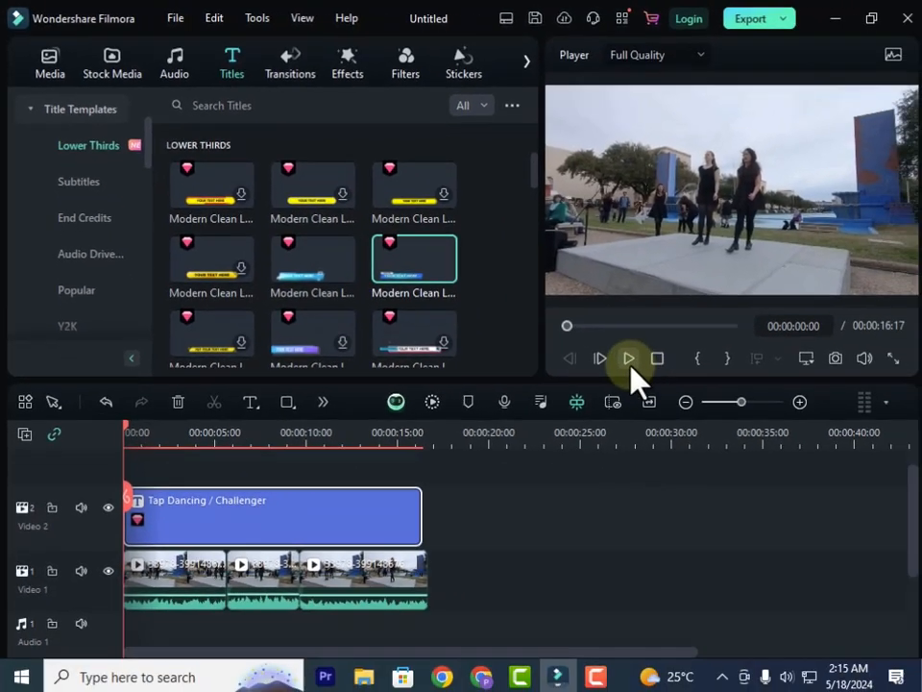
Step: Play the video to check the lower-third title, and pause at about 10 seconds
left_click(701, 399)
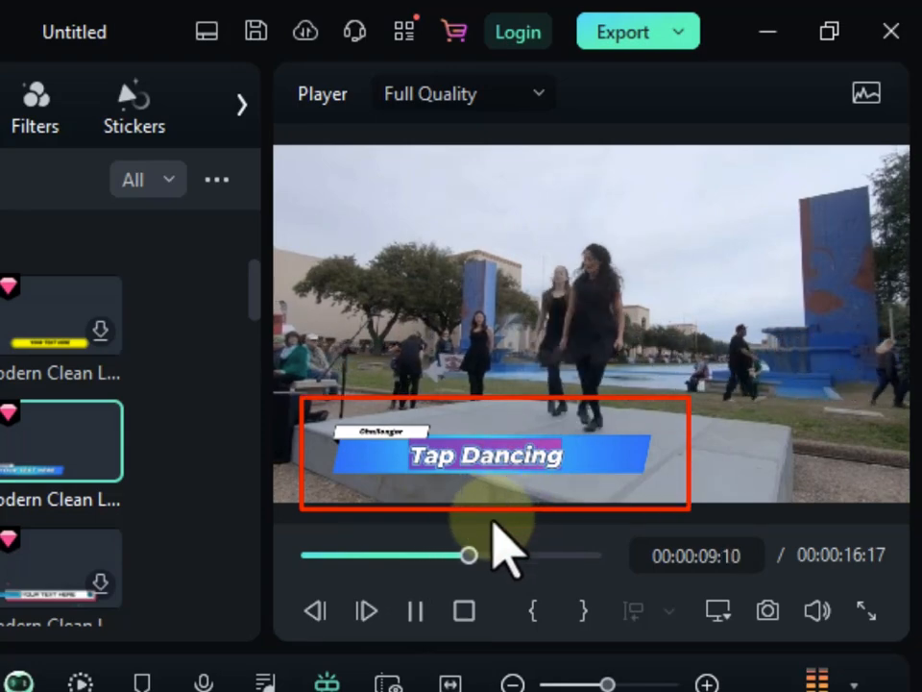
left_click(416, 611)
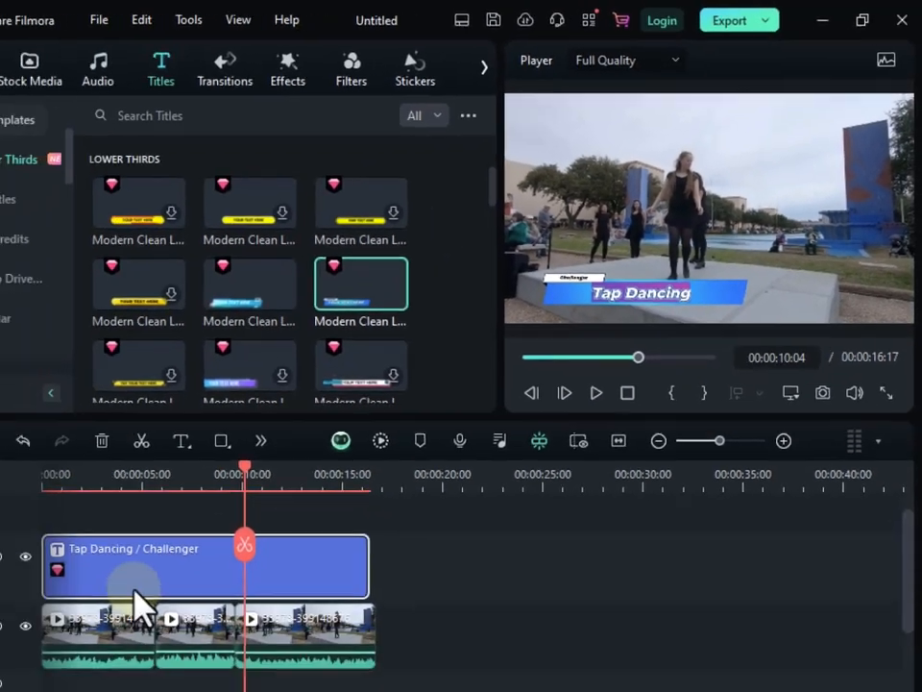
left_click(275, 480)
Step: Reopen the title clip, turn off the Tap Dancing layer's gradient background and accept the change
double_click(295, 543)
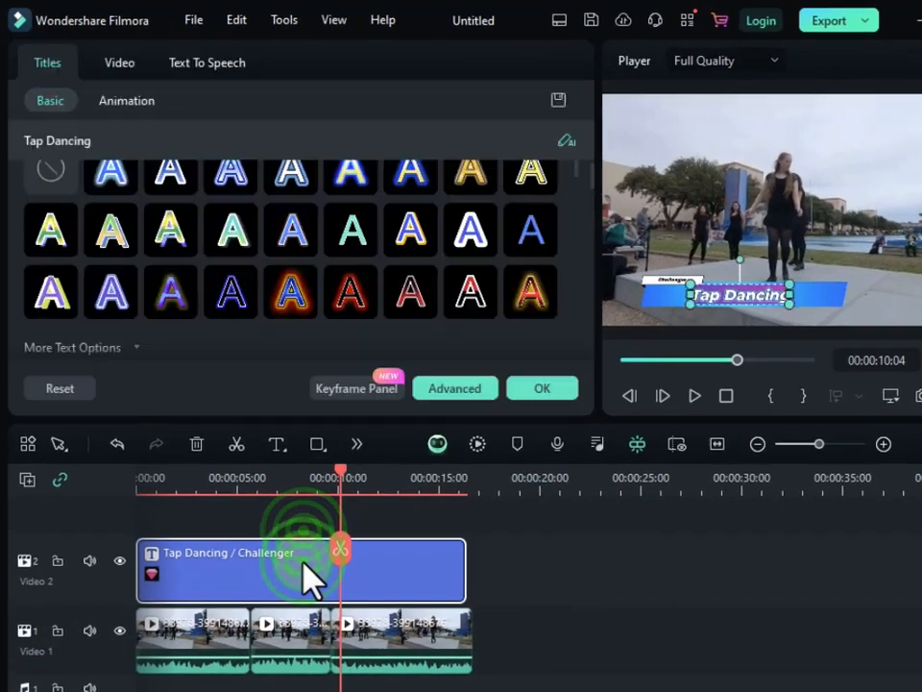
scroll(289, 299, "down", 5)
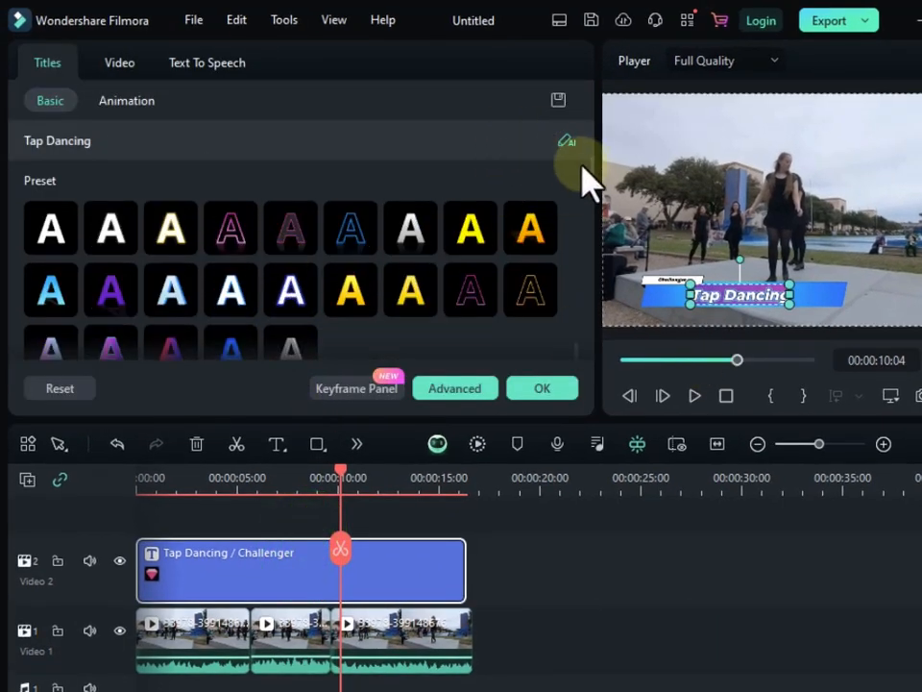
left_click_drag(590, 173, 598, 269)
scroll(597, 279, "up", 3)
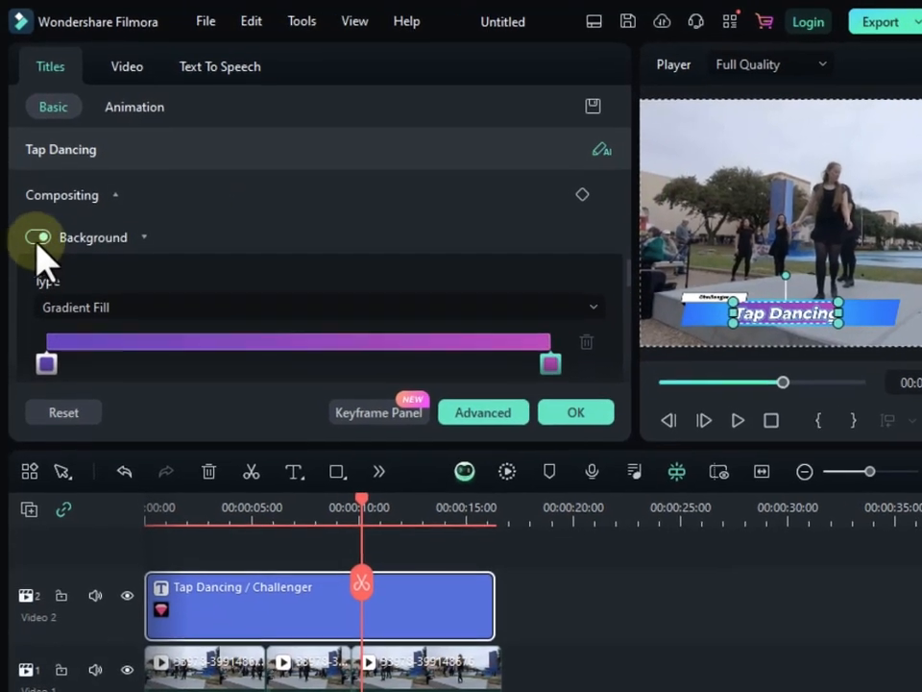
left_click(38, 224)
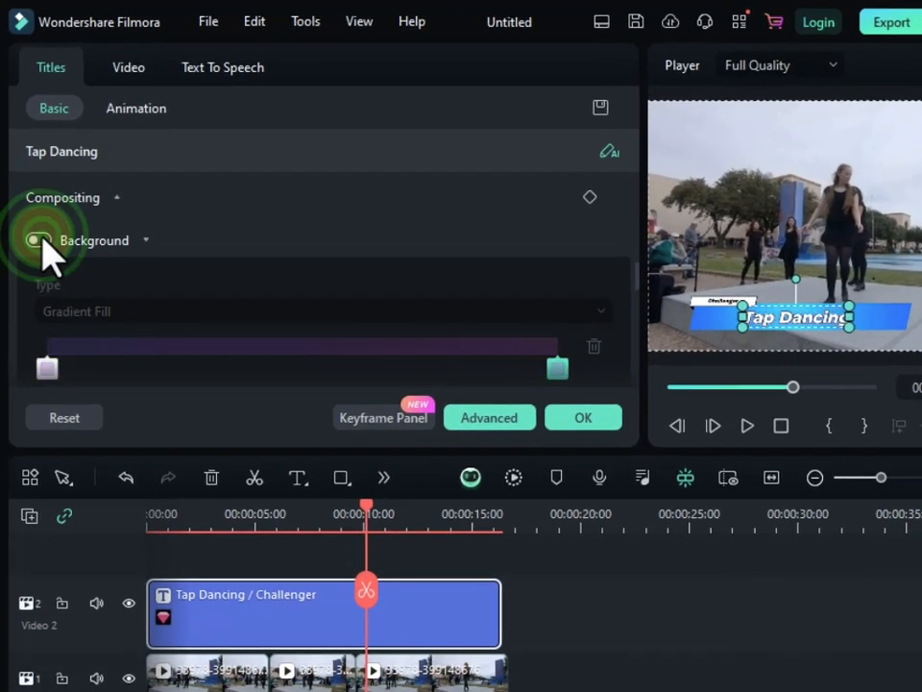
left_click(583, 419)
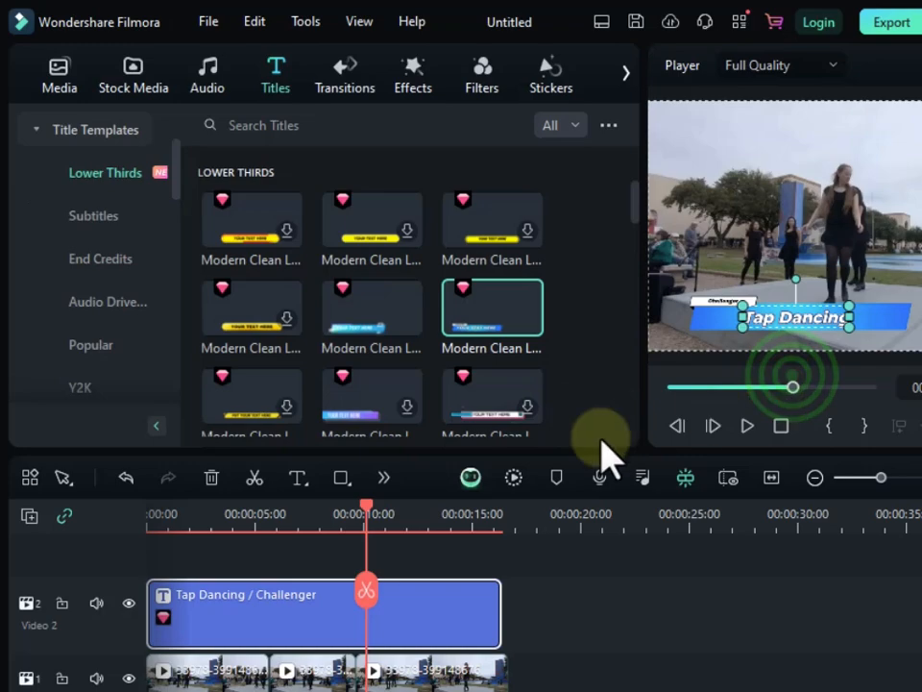
Step: Replay the video from the start, check the finished title in full screen, and pause back in the normal view
left_click(672, 387)
left_click(748, 426)
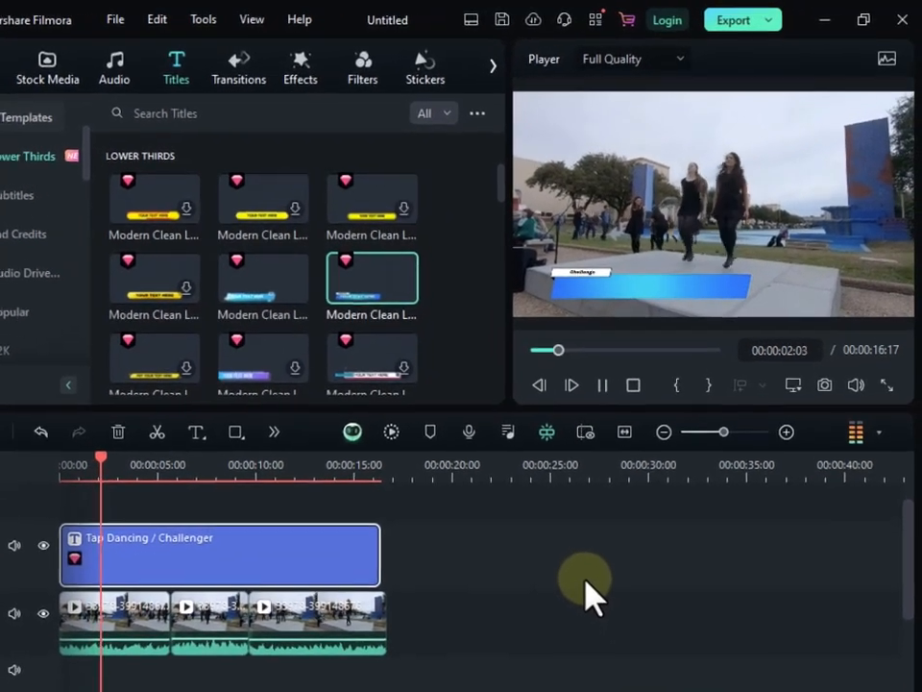
left_click(889, 360)
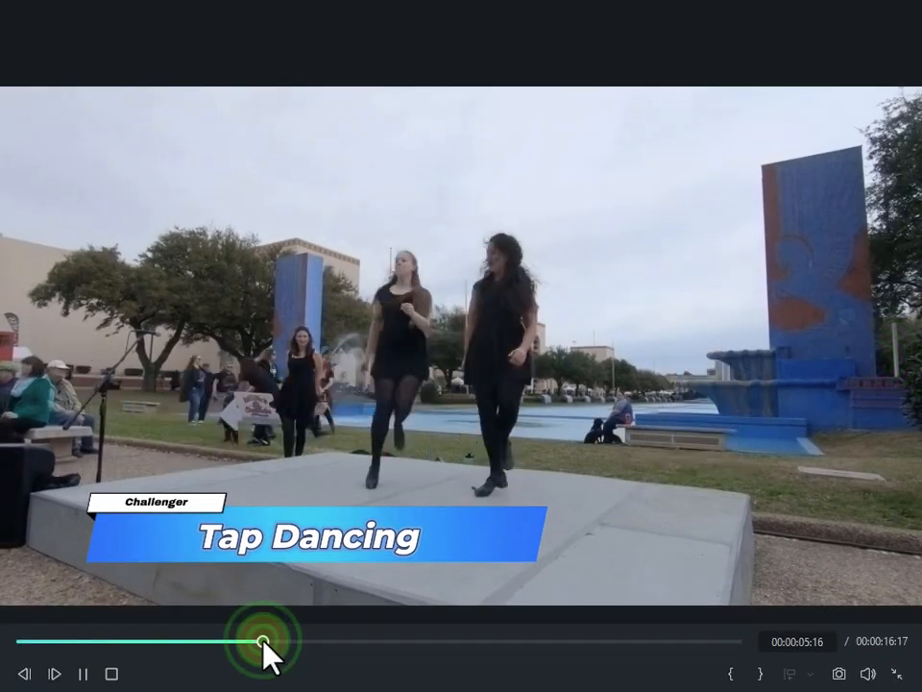
left_click_drag(268, 642, 4, 659)
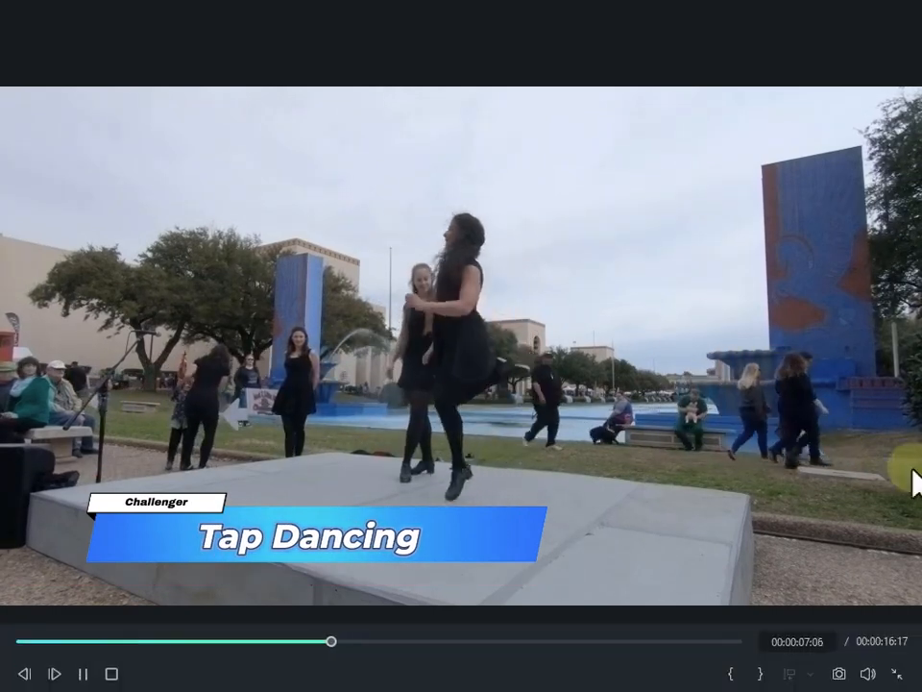
left_click(898, 675)
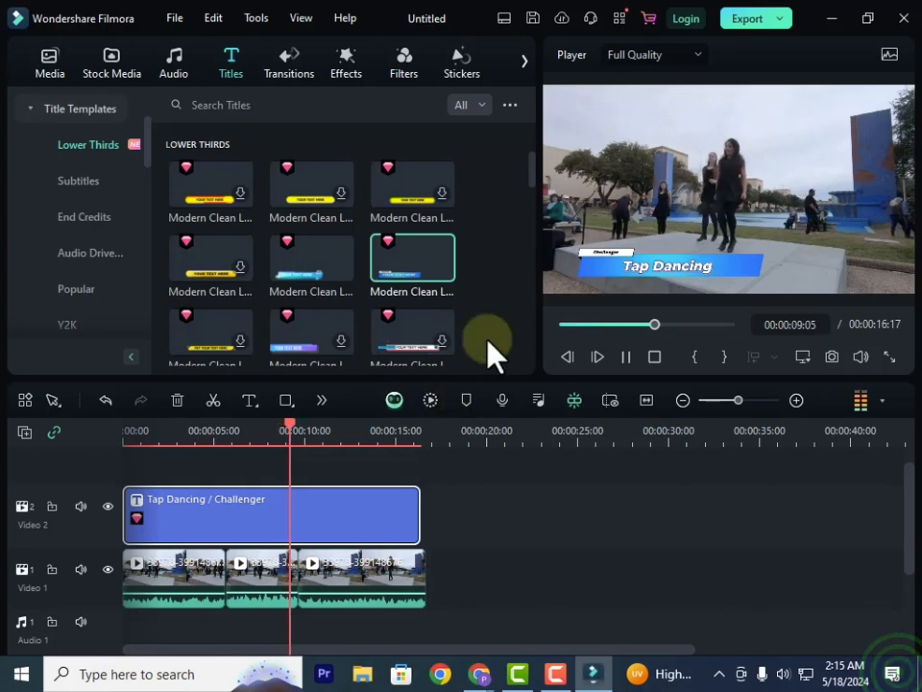
left_click(626, 357)
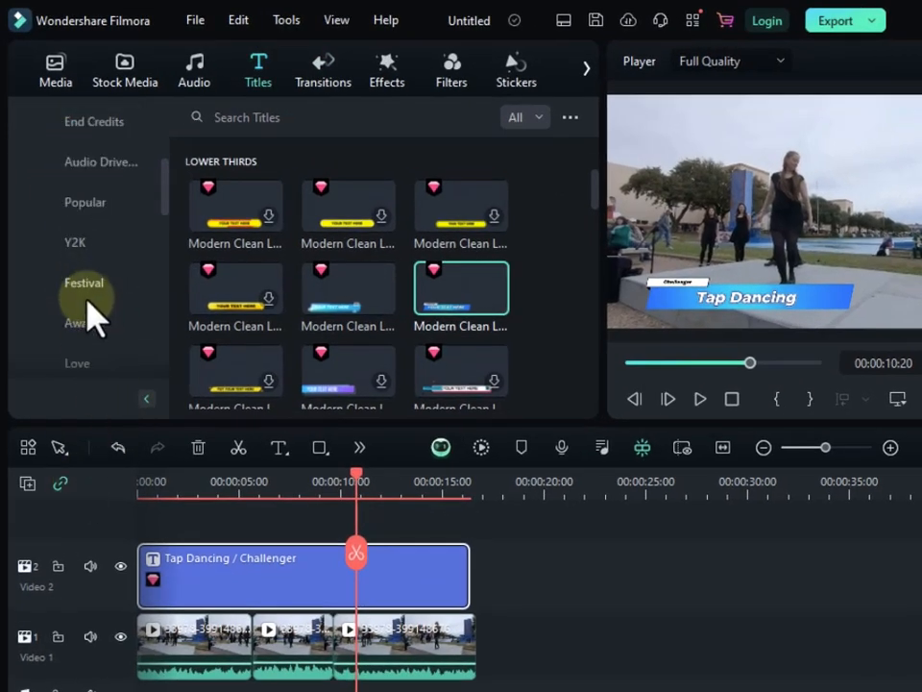
Step: Browse the Festival and Popular categories of title templates
left_click(93, 288)
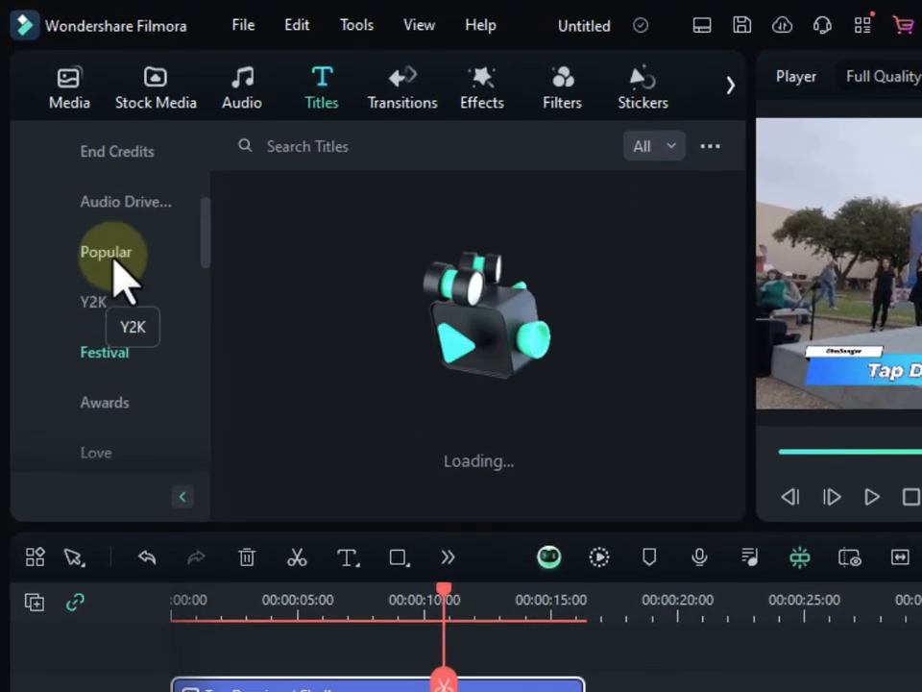
left_click(95, 199)
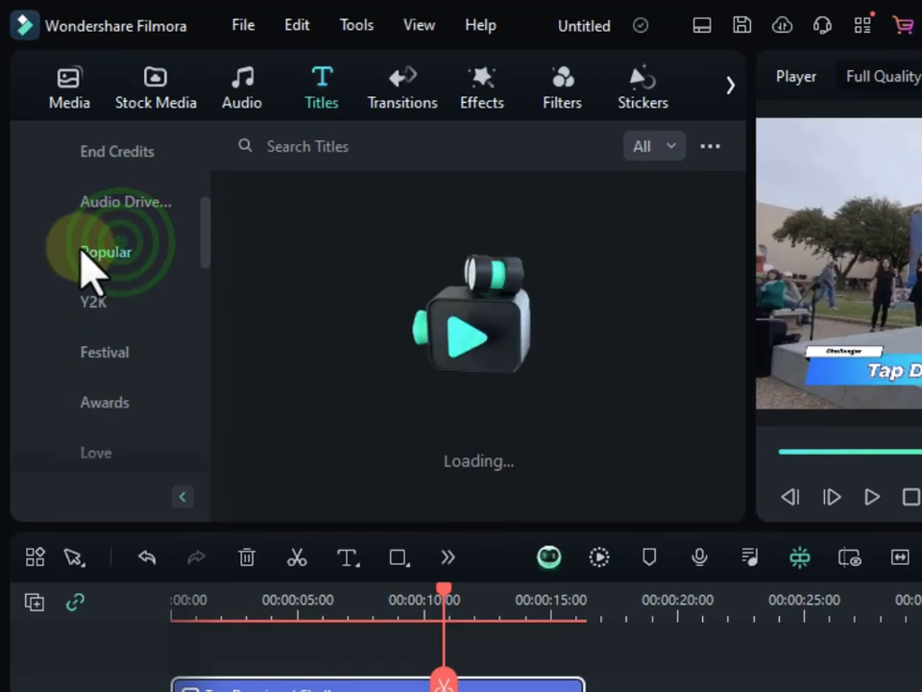